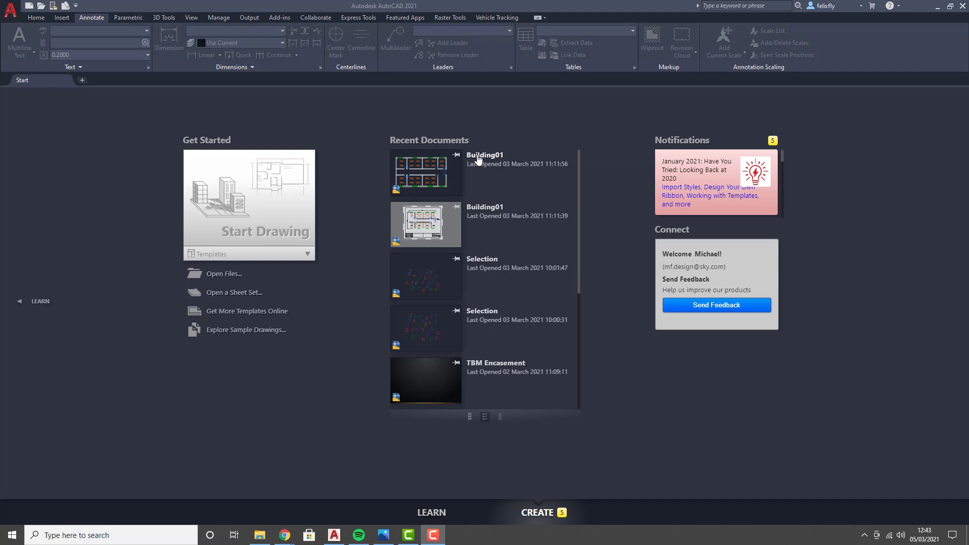
Open the most recent Building01 drawing and hide the Properties palette to show the full floor plan
click(479, 156)
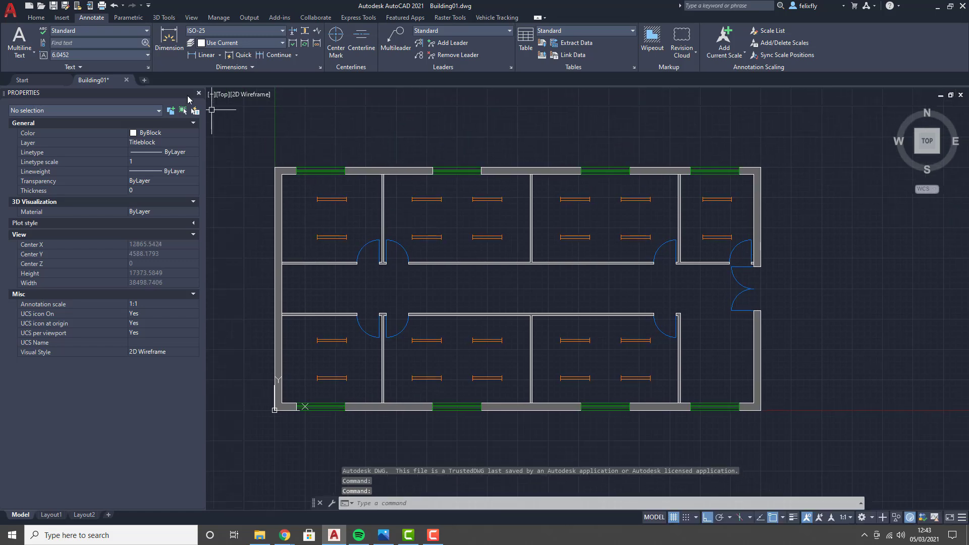
key(ctrl+1)
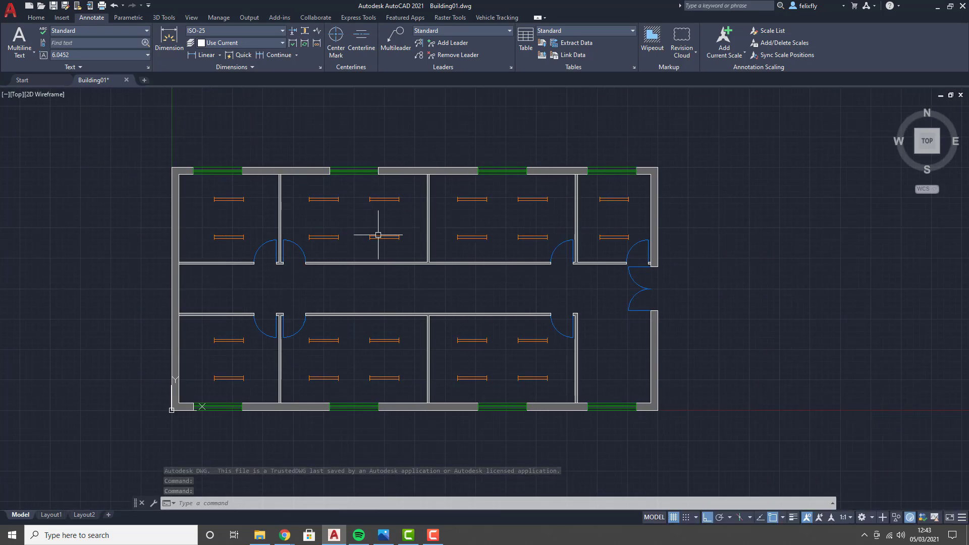
middle_drag(417, 289, 441, 289)
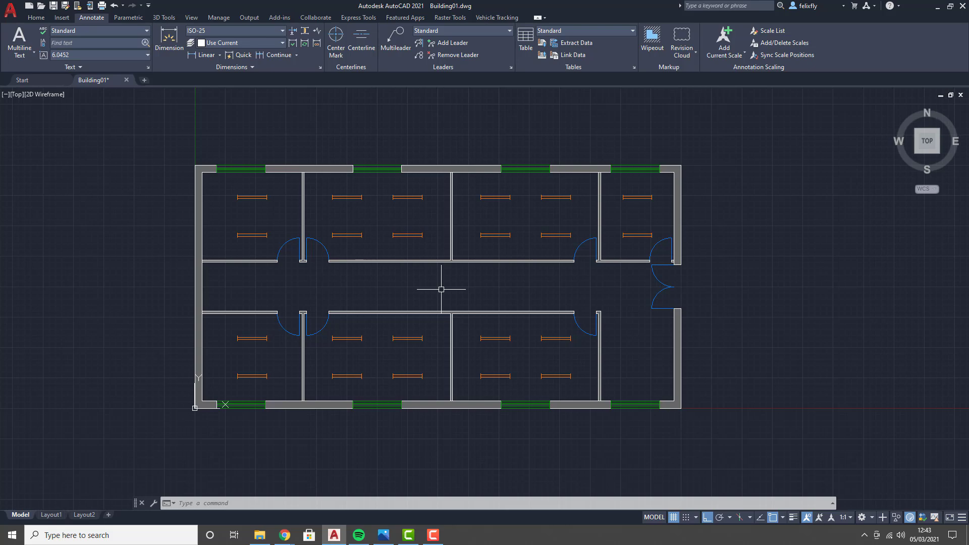
key(F10)
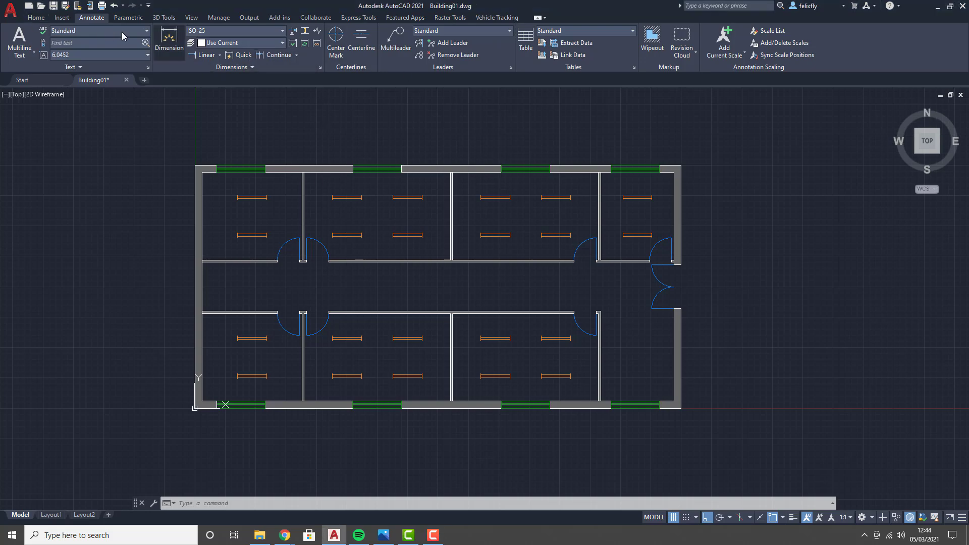
Read the length of the building's west outer wall with the Quick measure tool
click(40, 19)
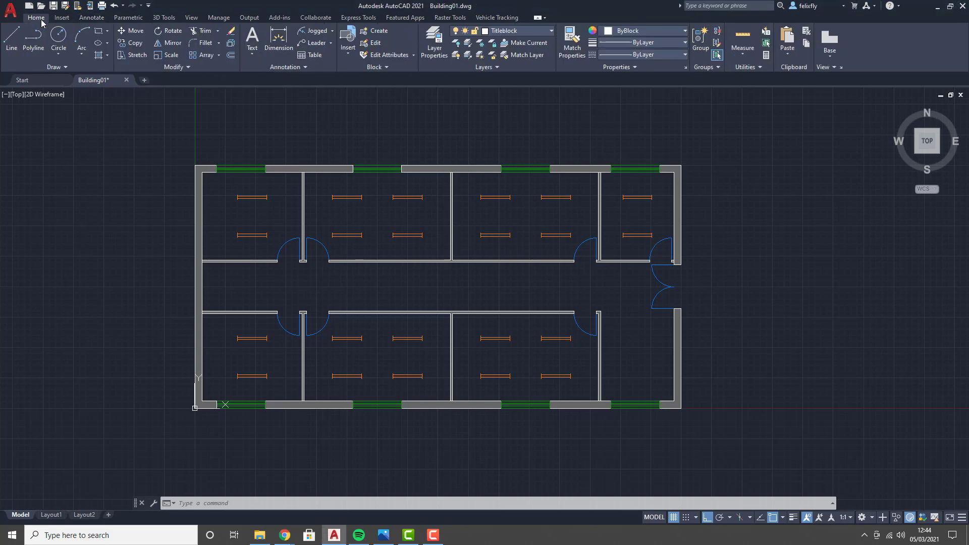
click(743, 59)
click(744, 59)
click(742, 56)
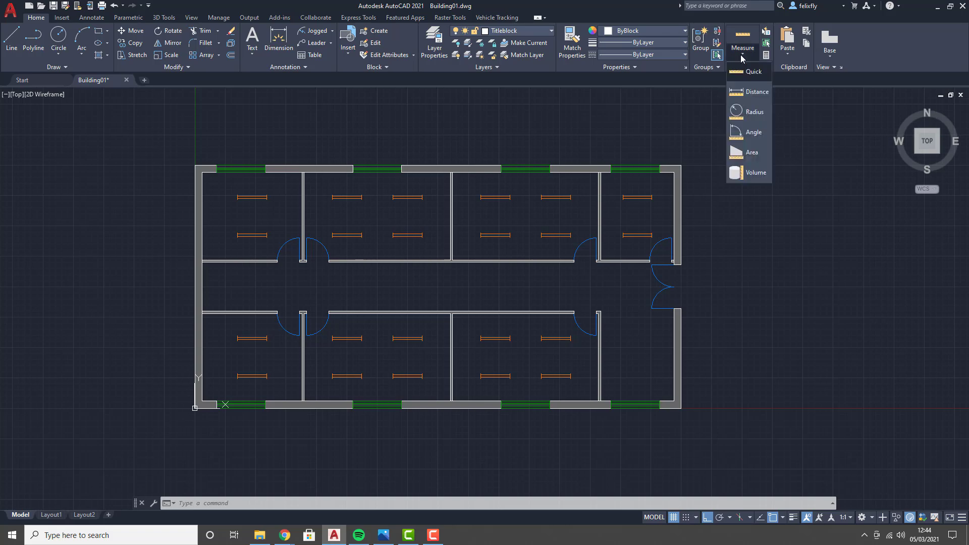
click(742, 57)
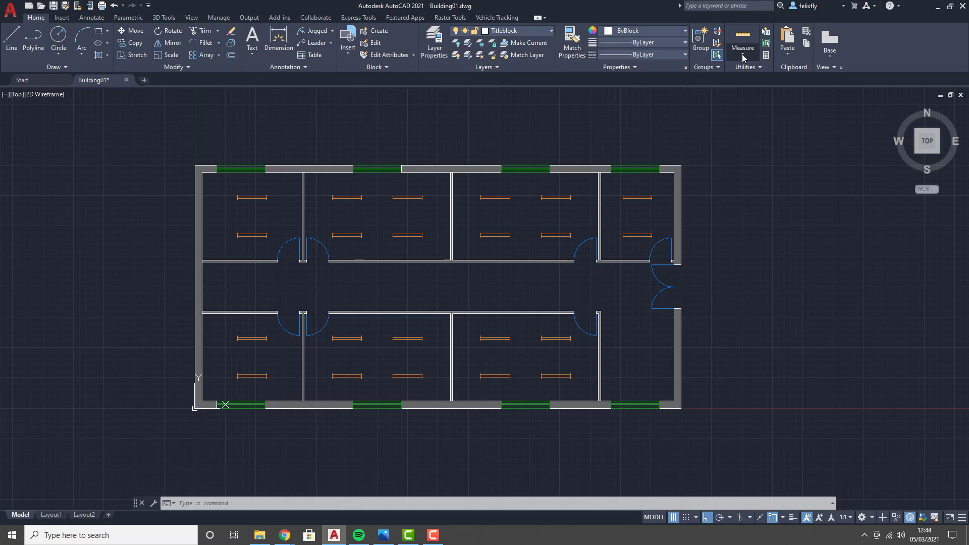
click(743, 58)
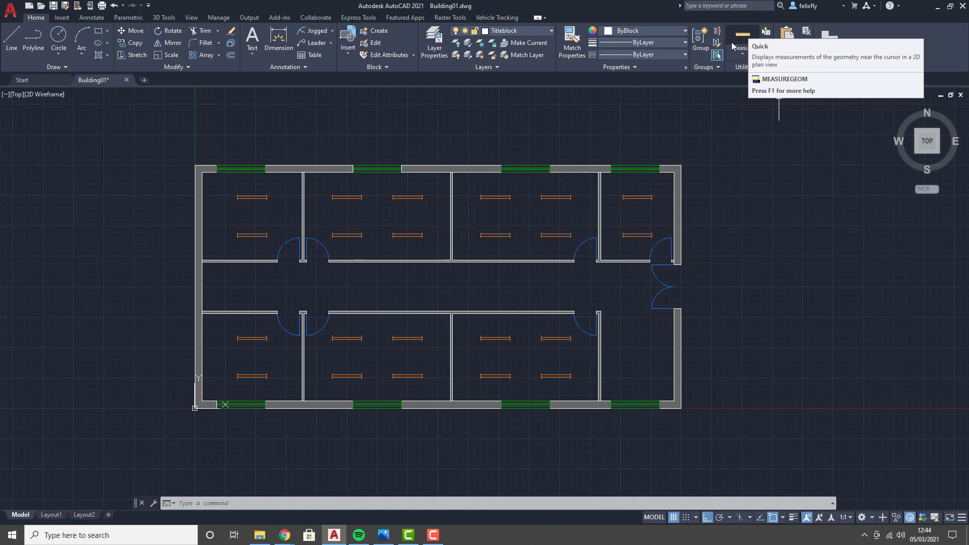
click(746, 35)
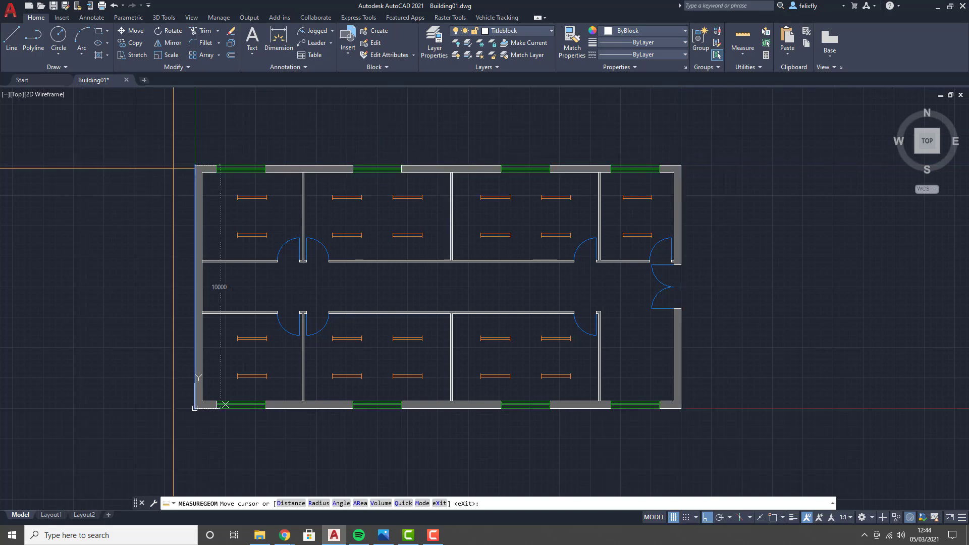
Measure the building's overall length along its north wall between the two outer corners, using the Distance option
click(741, 54)
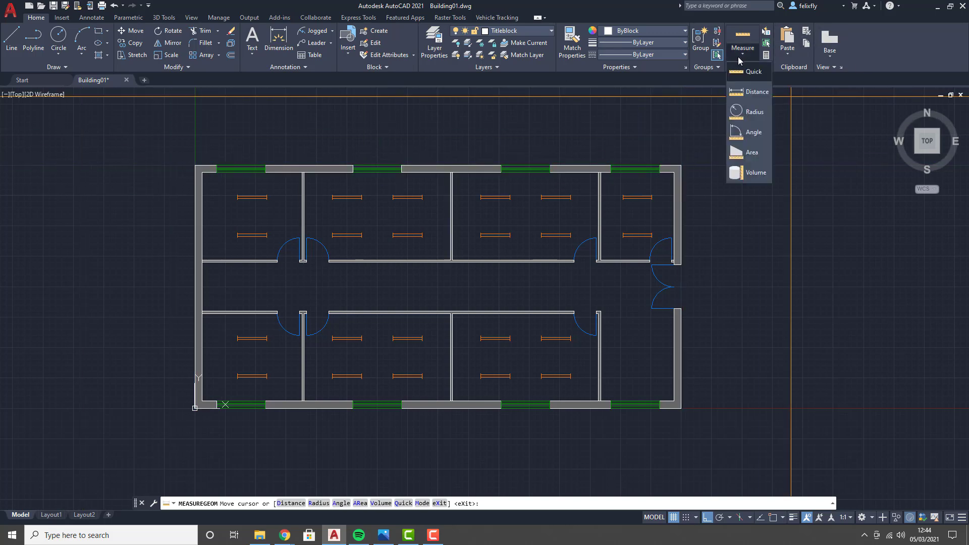
click(745, 58)
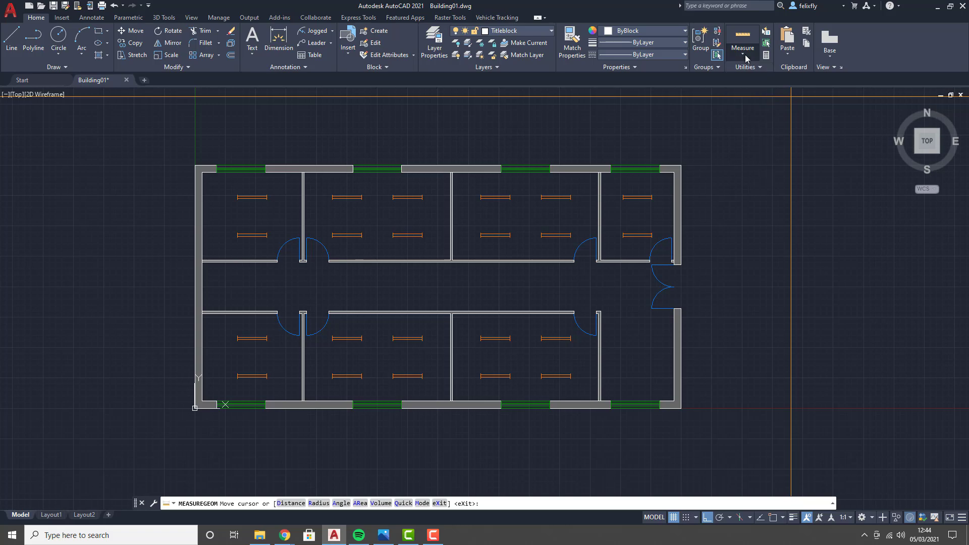
click(745, 56)
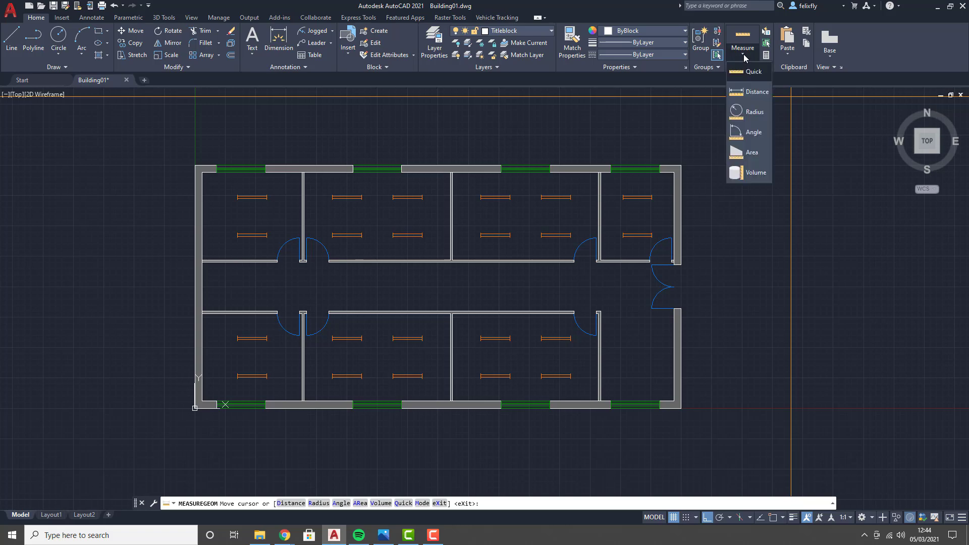
click(754, 92)
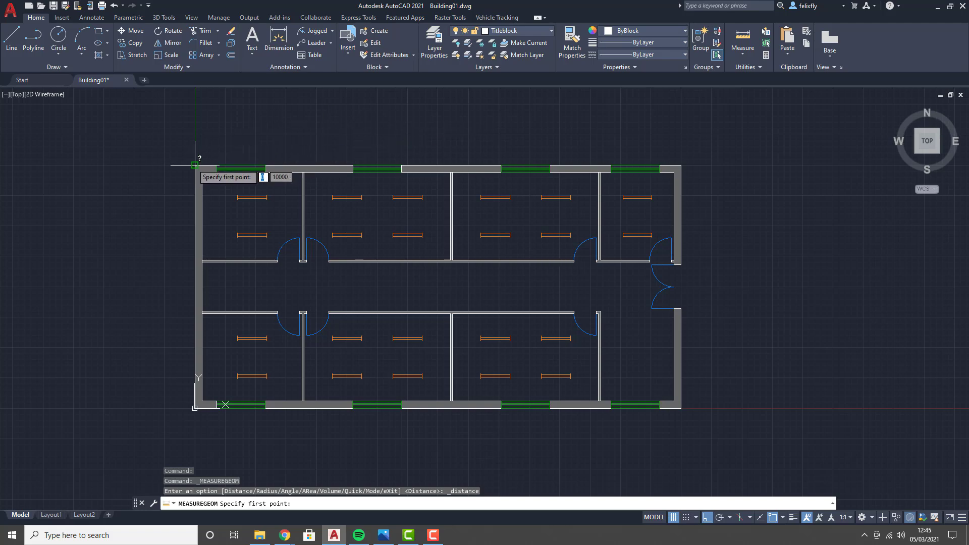
click(195, 140)
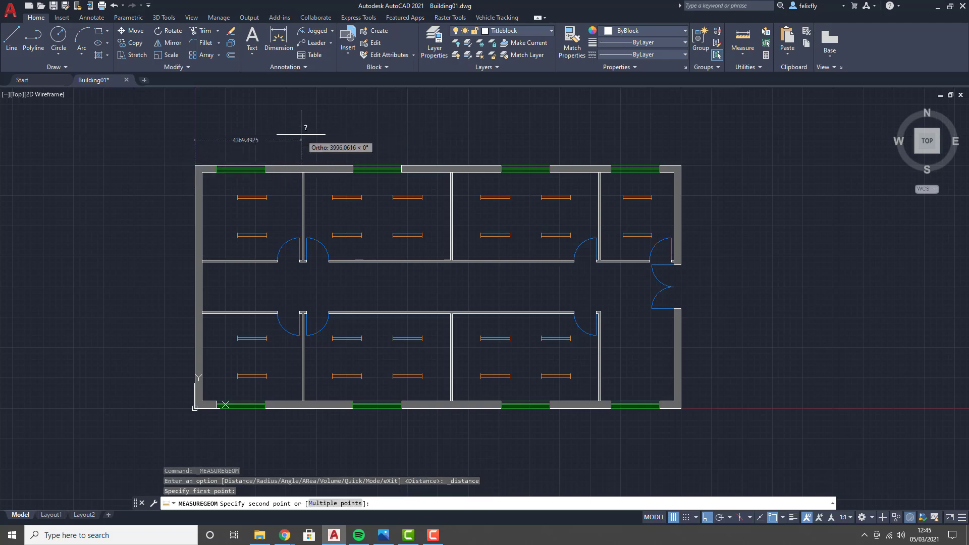
click(680, 165)
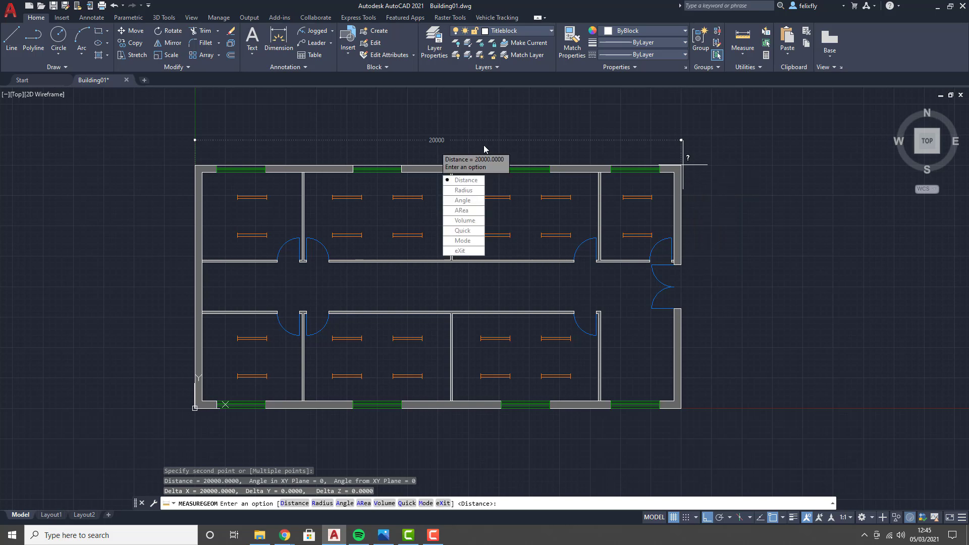
key(Escape)
key(Escape)
key(Escape)
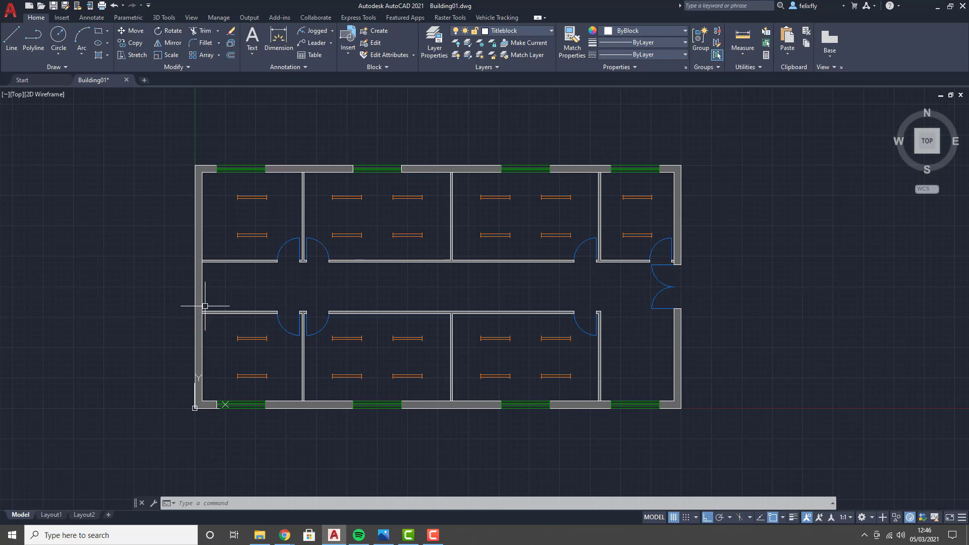
Switch from model space to Layout1 to show the building plan sheet
mouse_move(679, 344)
mouse_move(45, 518)
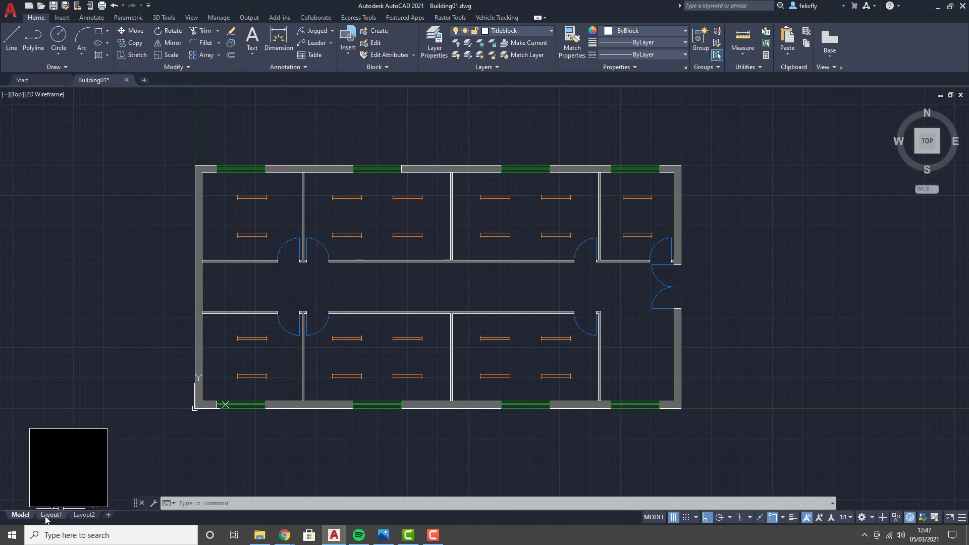
click(50, 515)
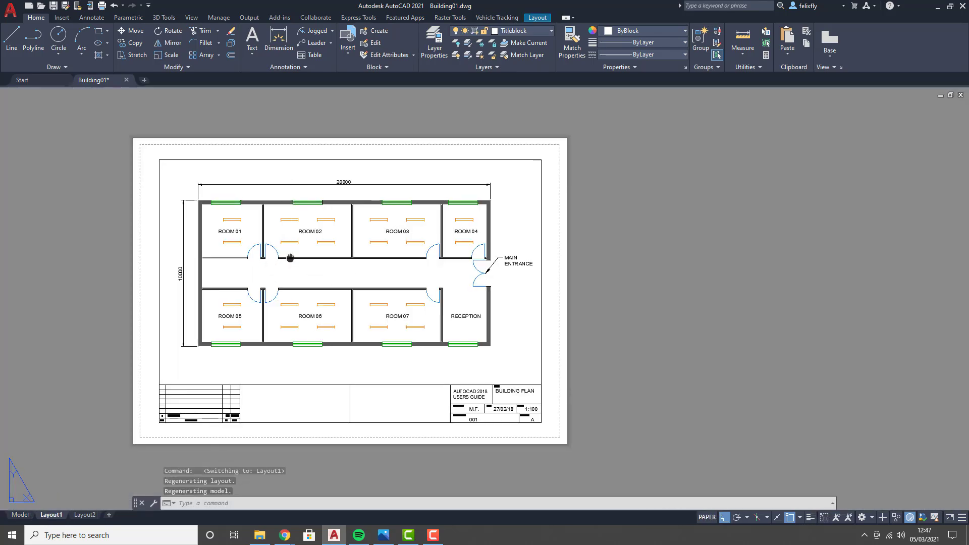
middle_drag(263, 264, 327, 249)
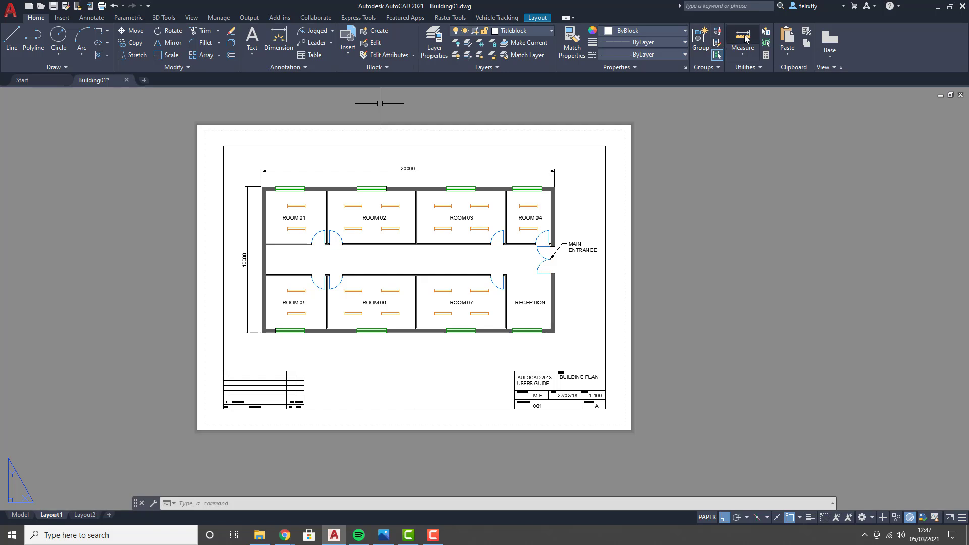
Examine the title block details, including the scale, and measure the distance along the sheet border's upper edge
click(744, 50)
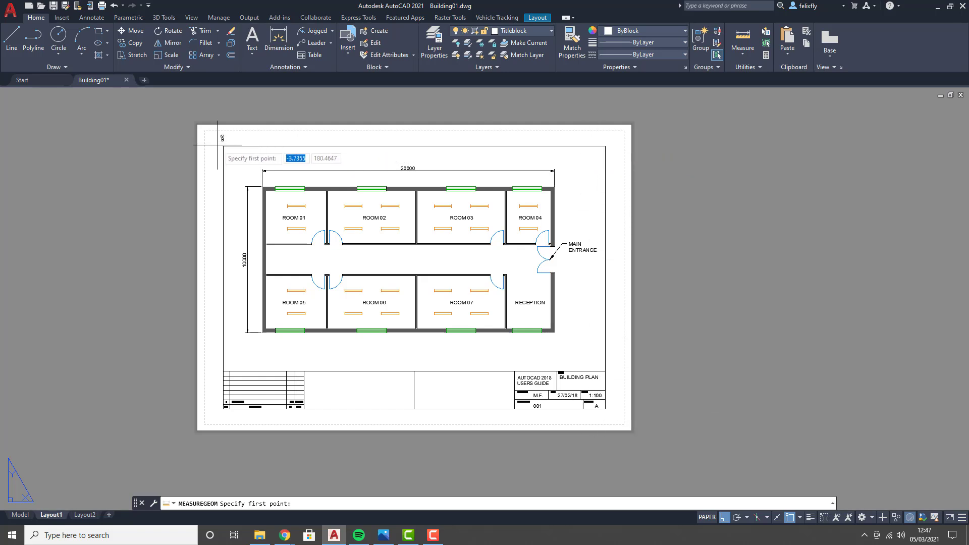
scroll(554, 391, up, 4)
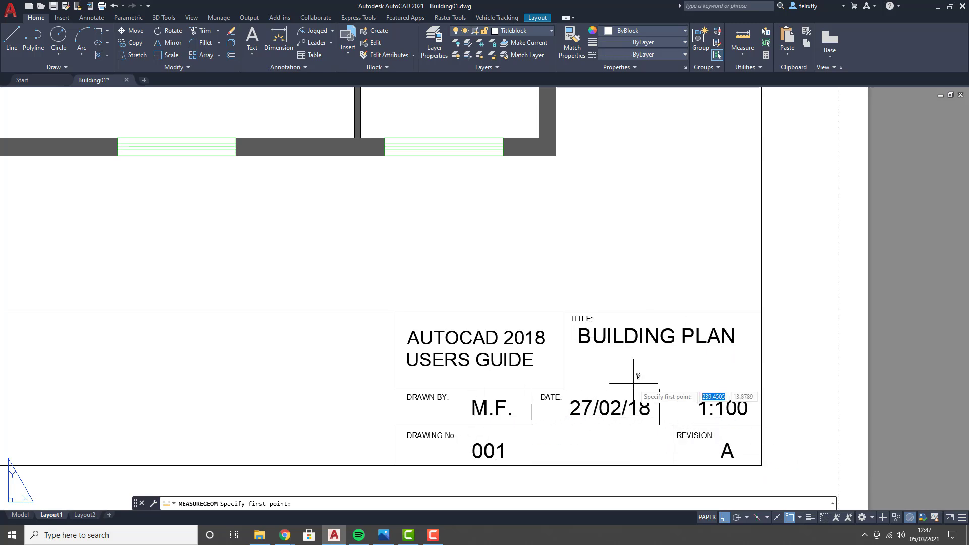
scroll(634, 383, down, 5)
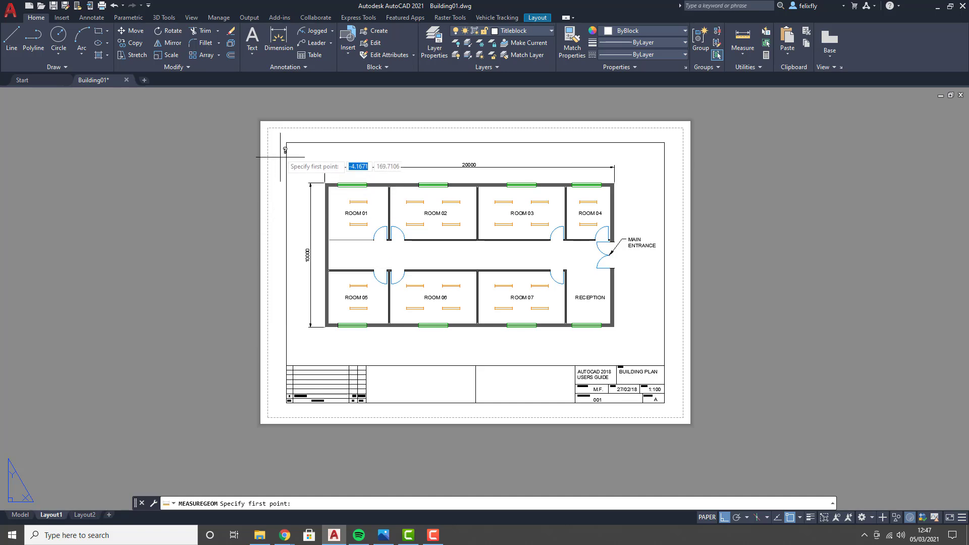
click(286, 142)
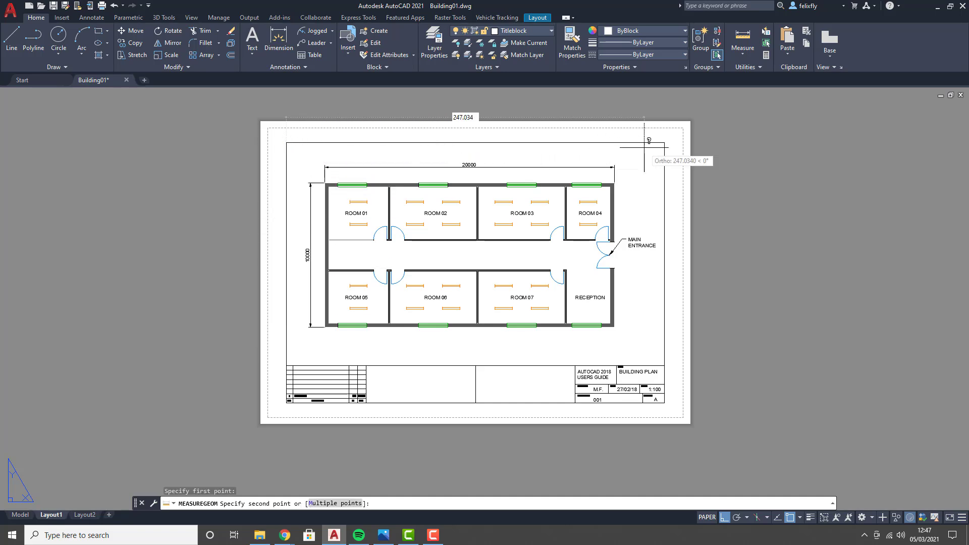
click(664, 143)
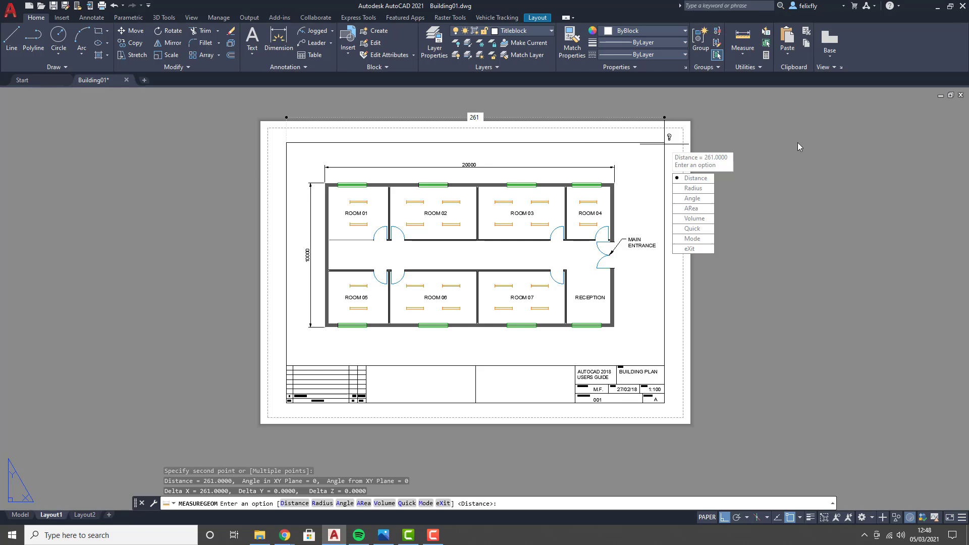
key(Escape)
key(Escape)
key(Escape)
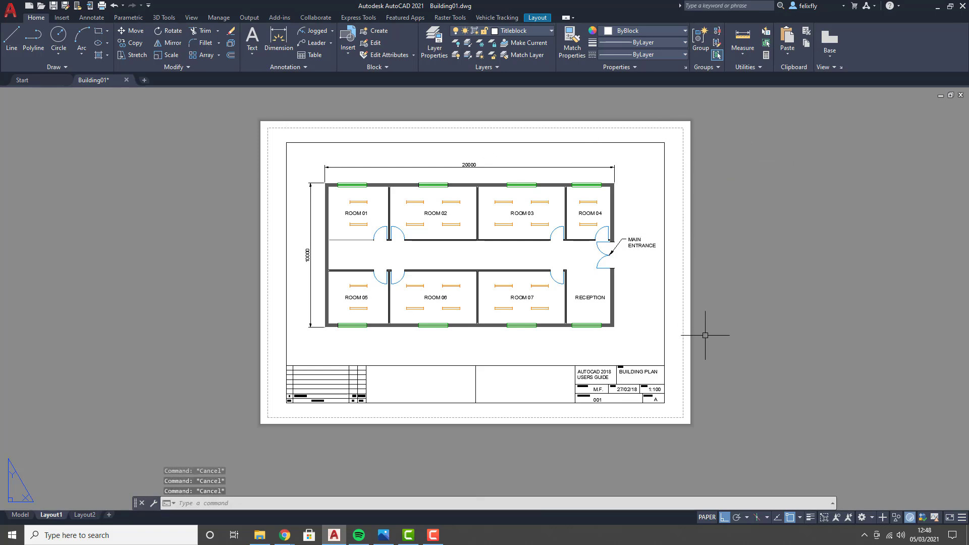
Highlight the title block to identify its extents, and repeat the distance measurement between the border's two upper corners
click(664, 404)
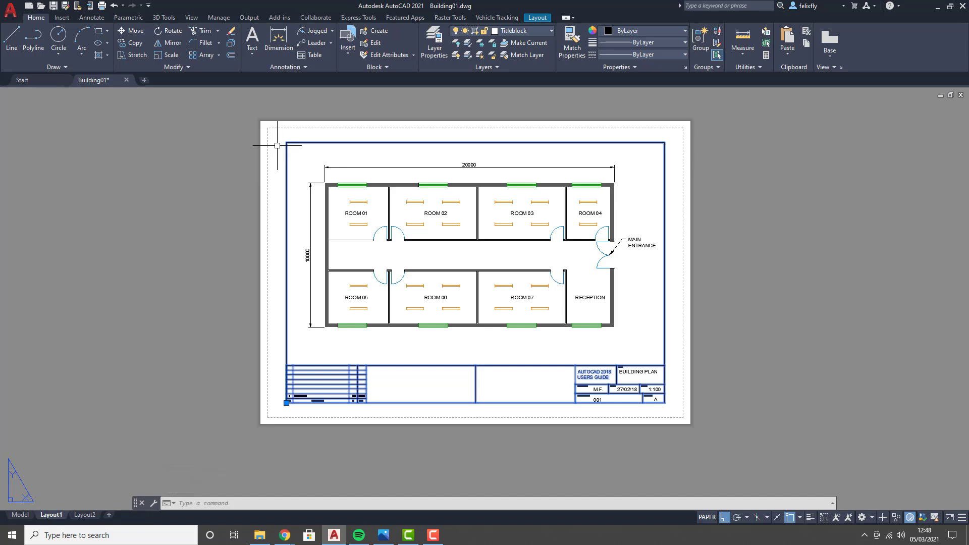
key(Escape)
click(742, 38)
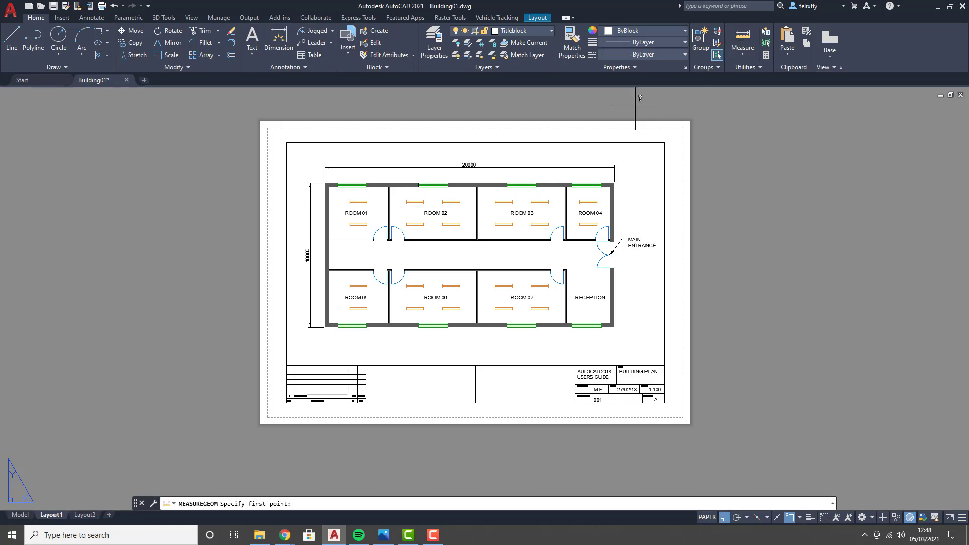
click(286, 143)
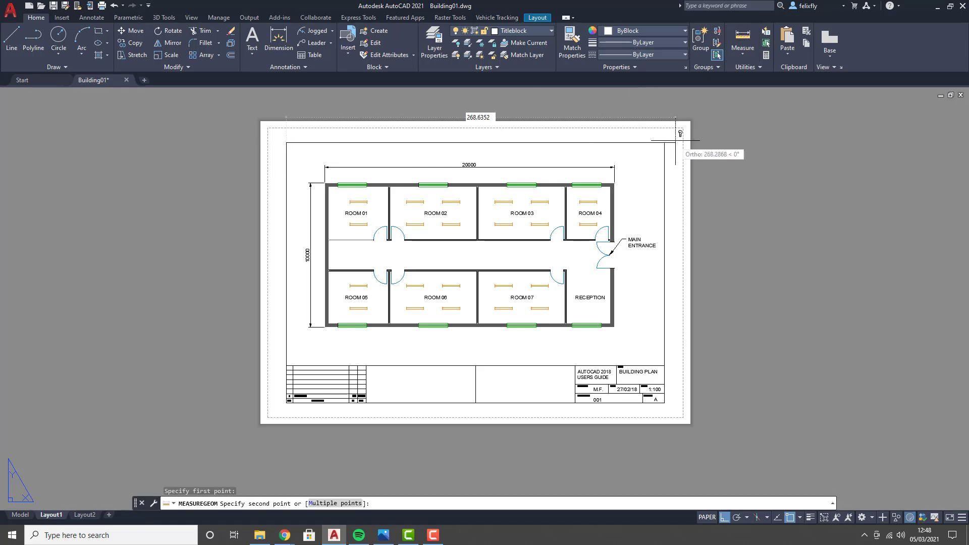
click(664, 142)
key(Escape)
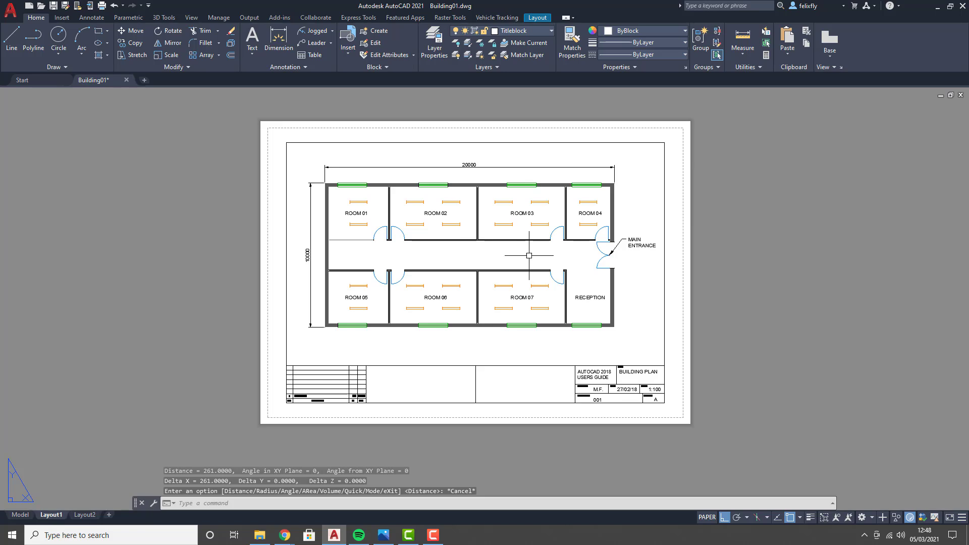
Copy the title block horizontally about 345 units to the empty area beyond the sheet's right edge
click(532, 143)
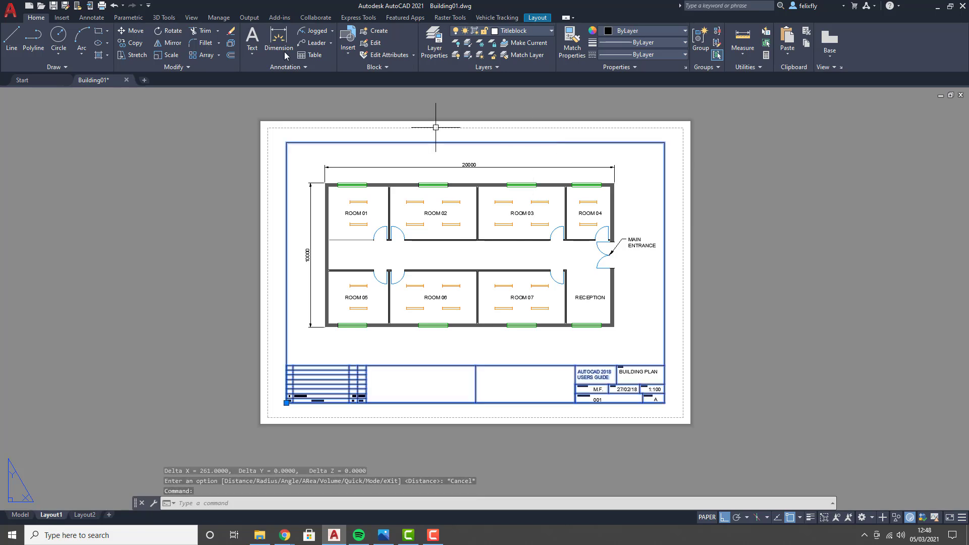
click(132, 43)
click(389, 213)
click(886, 223)
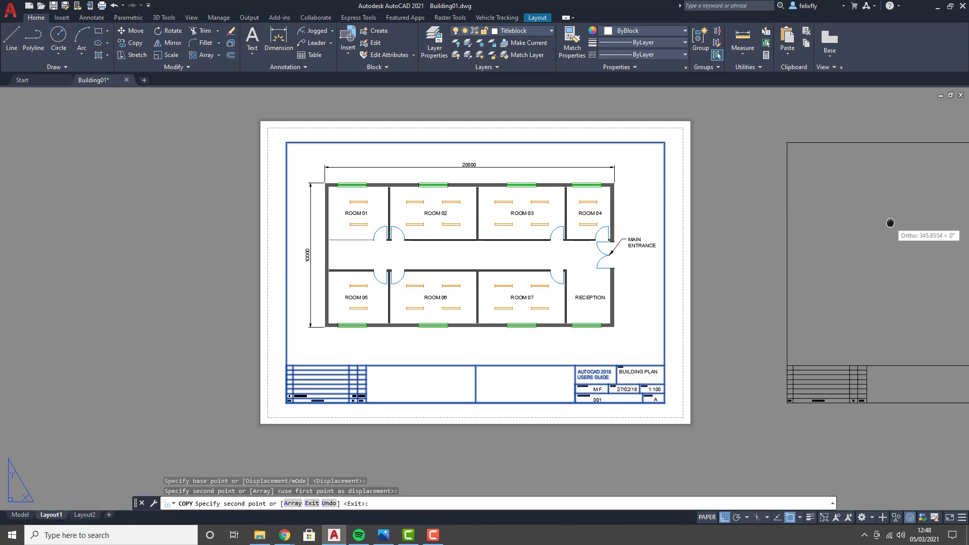
middle_drag(886, 222, 299, 251)
key(Return)
scroll(370, 330, up, 4)
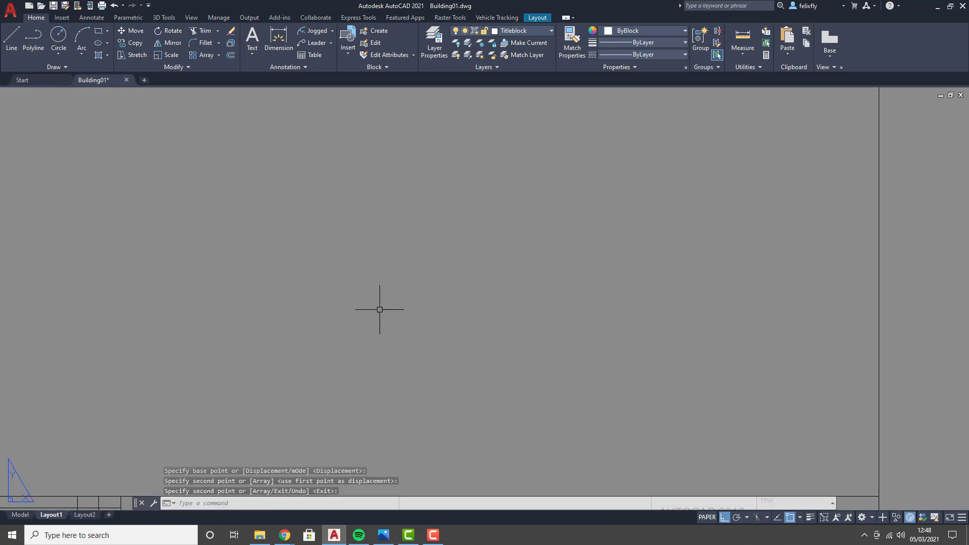
scroll(379, 309, down, 4)
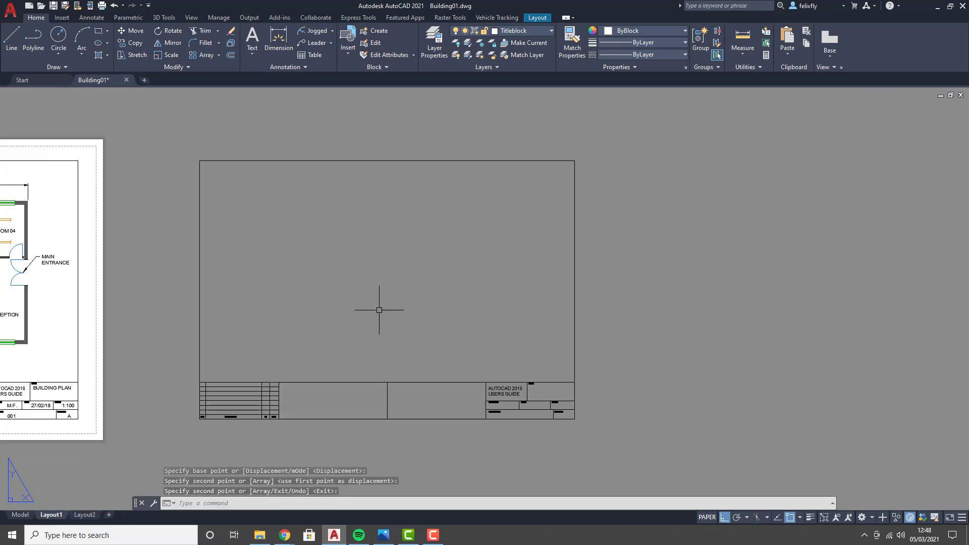
Measure the distance along the upper edge of the copied title block's border, and leave the measuring command
click(742, 37)
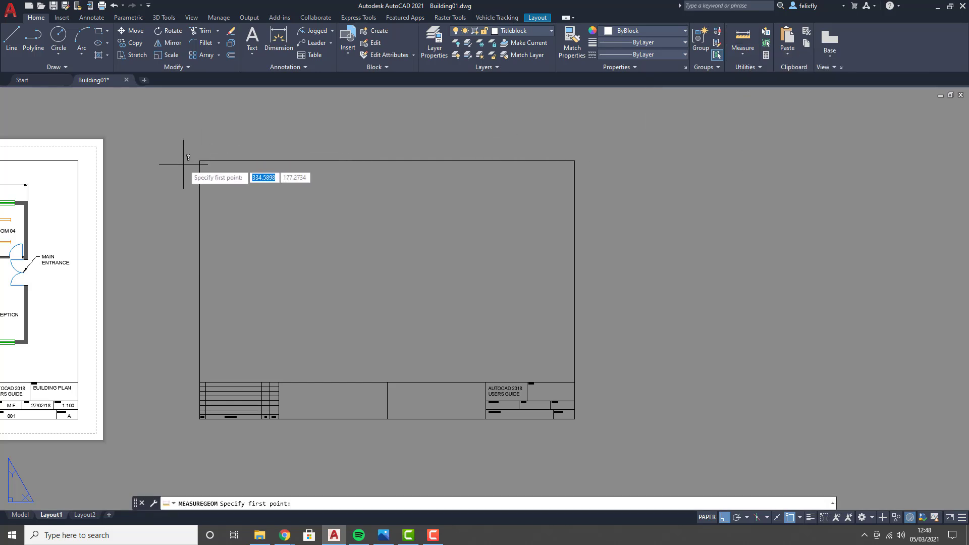
click(200, 161)
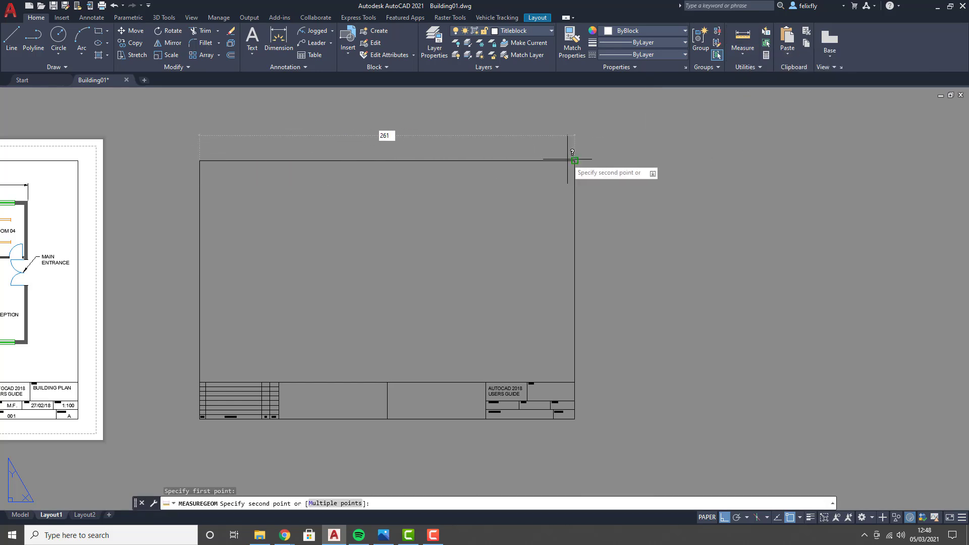
key(Escape)
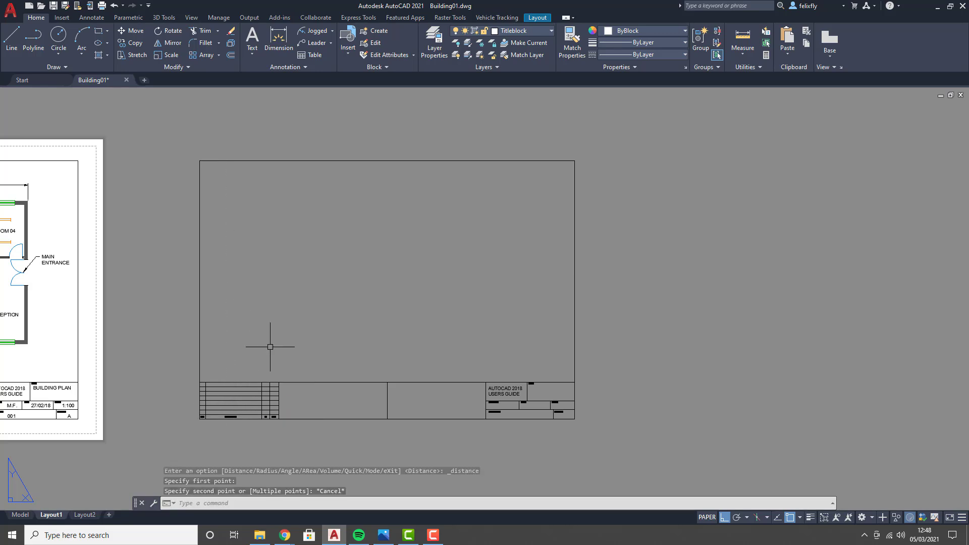
key(Escape)
key(Escape)
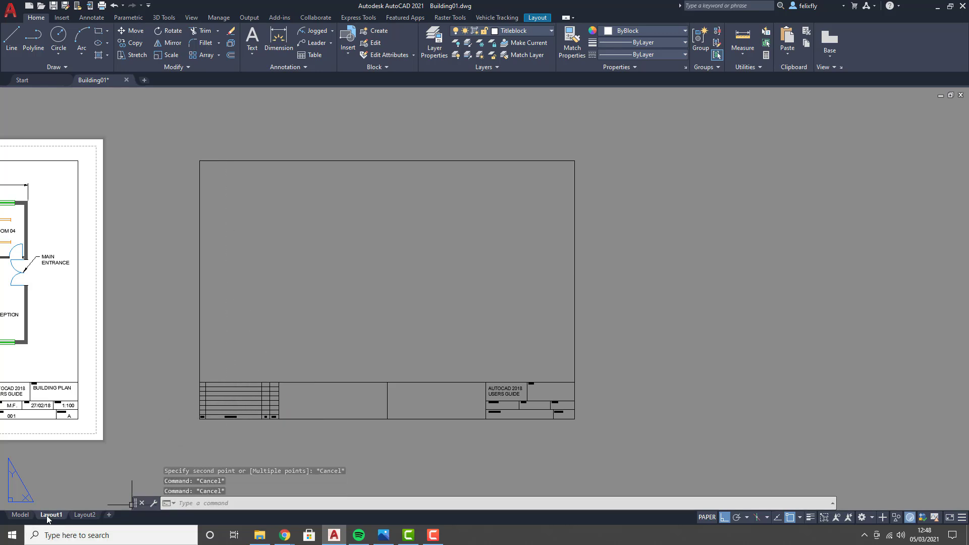
Switch to model space and measure the building's overall length between its two upper outer corners
click(21, 514)
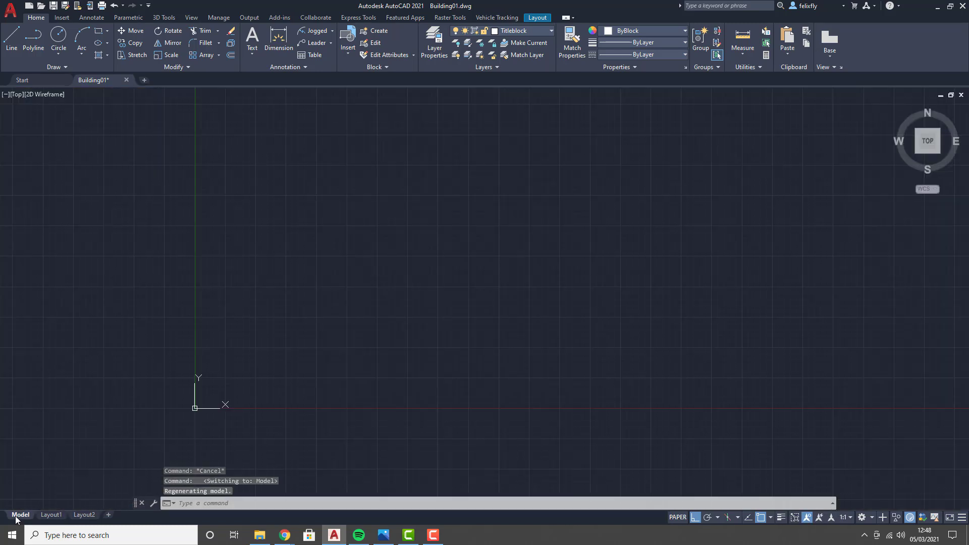
click(742, 41)
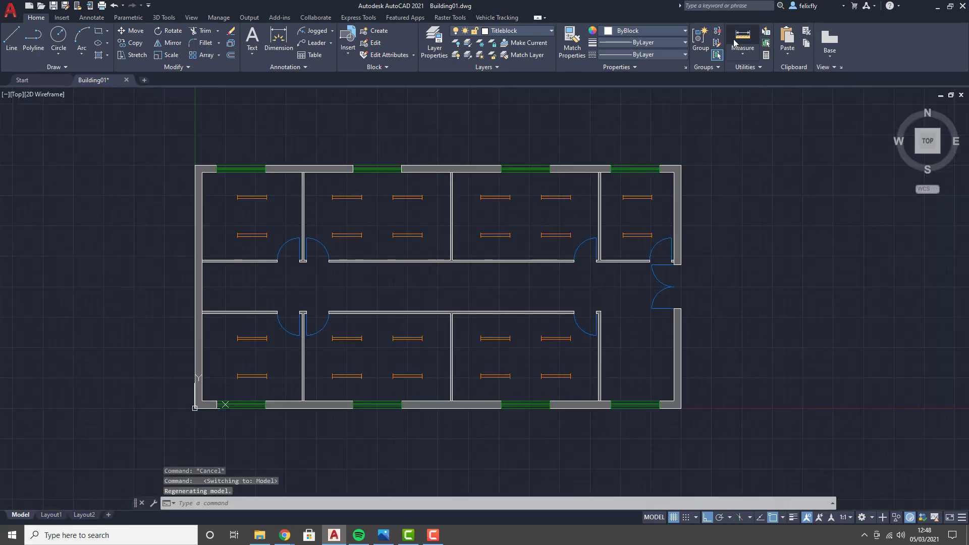
click(194, 165)
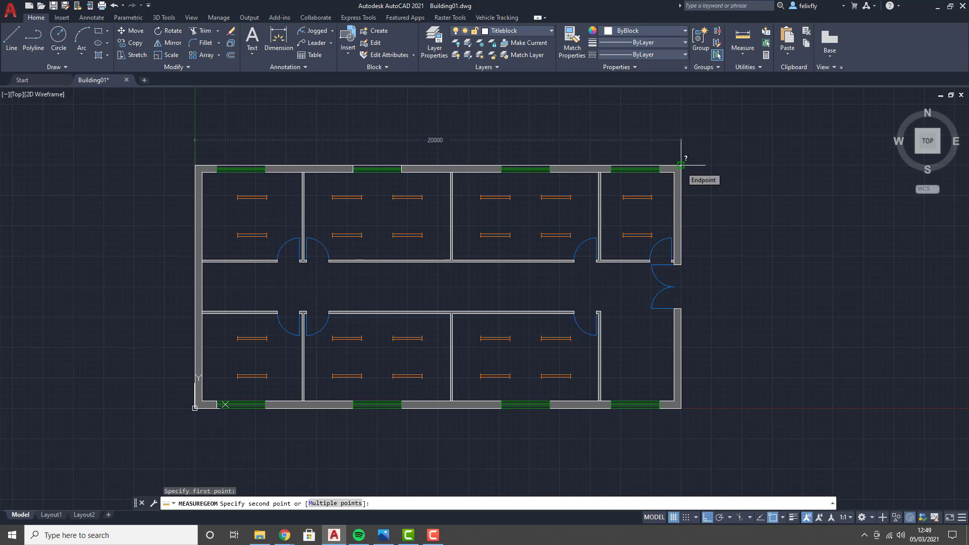
key(Escape)
key(Escape)
key(Escape)
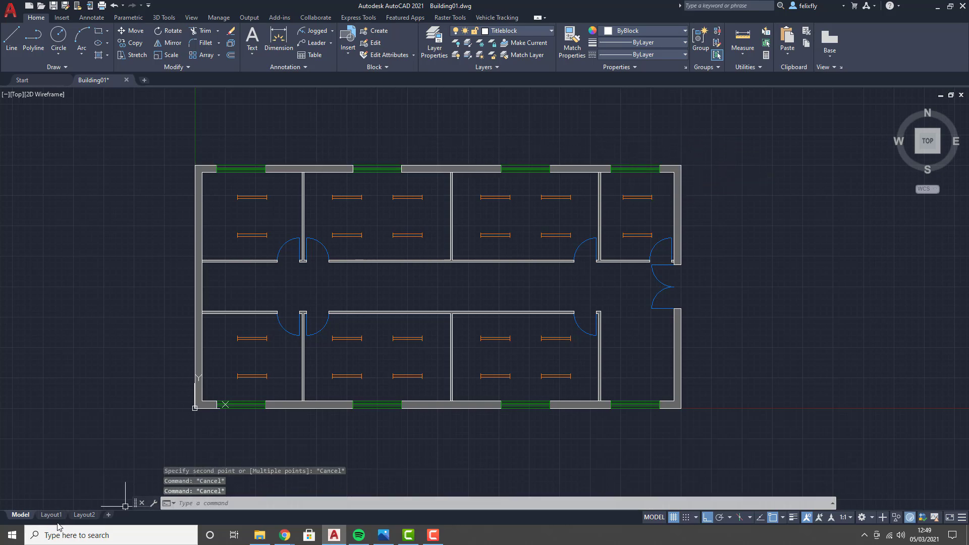
Return to Layout1 and measure the distance between the two upper corners of the copied title block's border
click(51, 515)
key(Return)
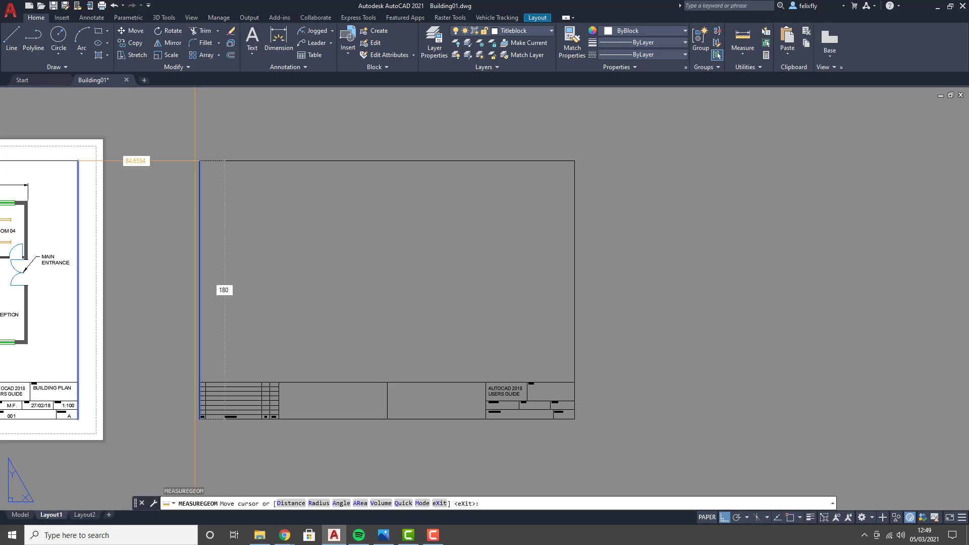
key(Escape)
click(742, 54)
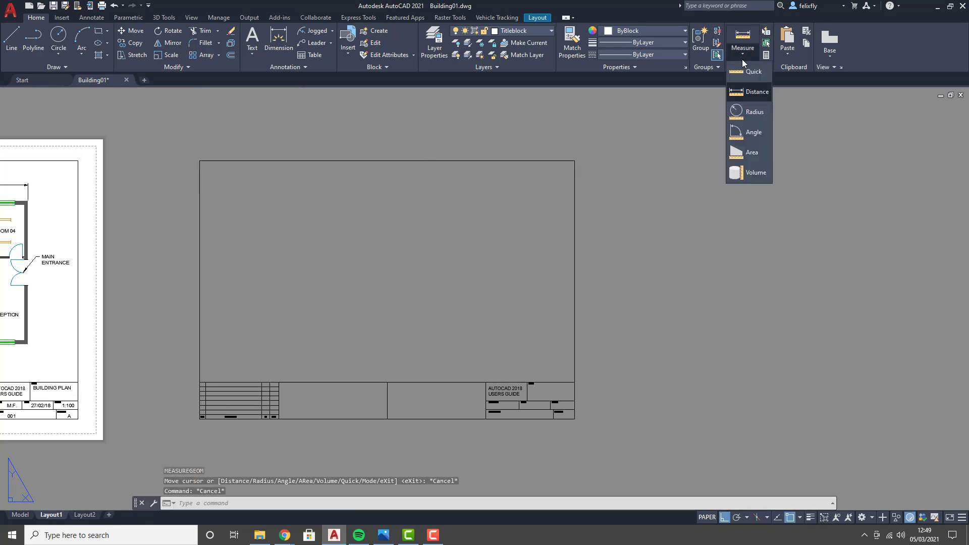
click(750, 92)
click(201, 160)
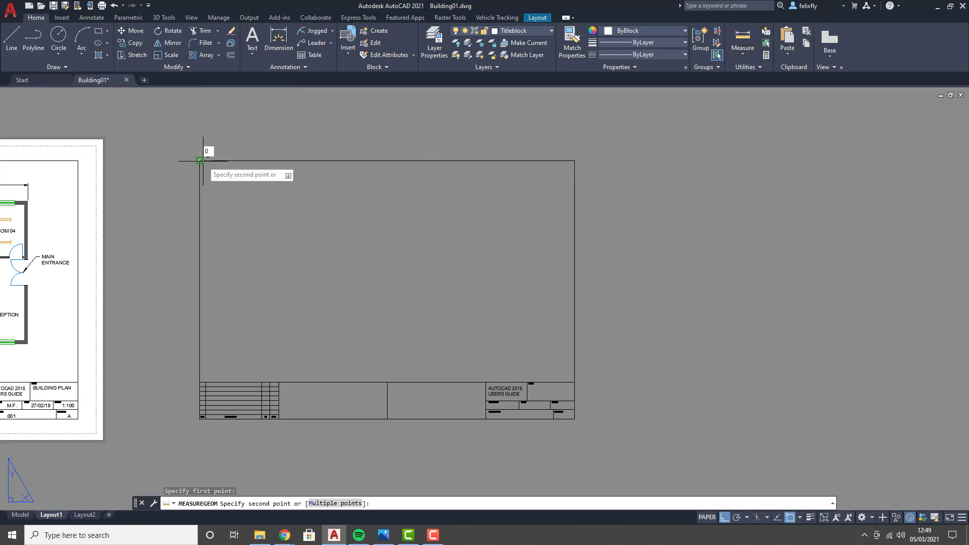
click(575, 160)
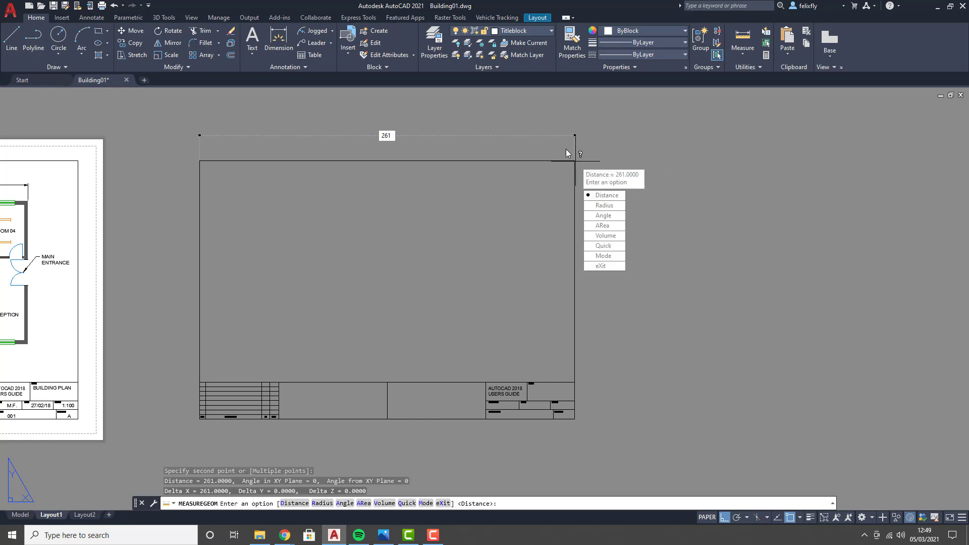
key(Escape)
key(Escape)
key(Escape)
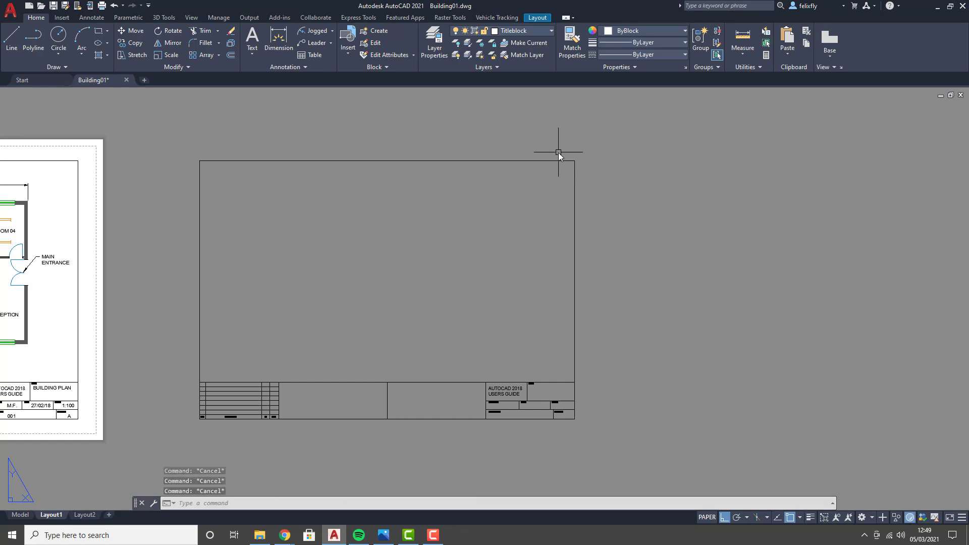
Compare the building plan sheet with the empty title block copy, and check the building in model space before returning to Layout1
scroll(422, 239, up, 2)
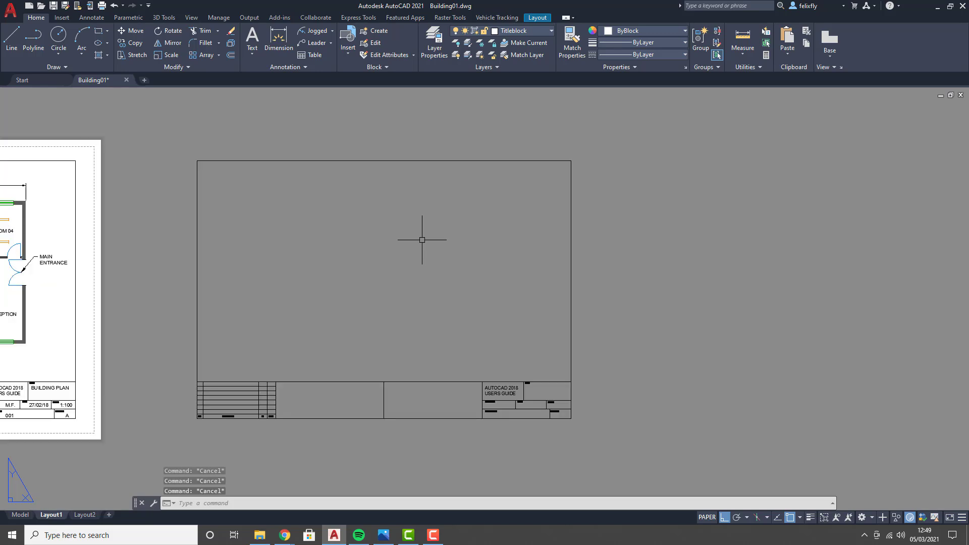
scroll(296, 240, down, 4)
middle_drag(161, 268, 305, 254)
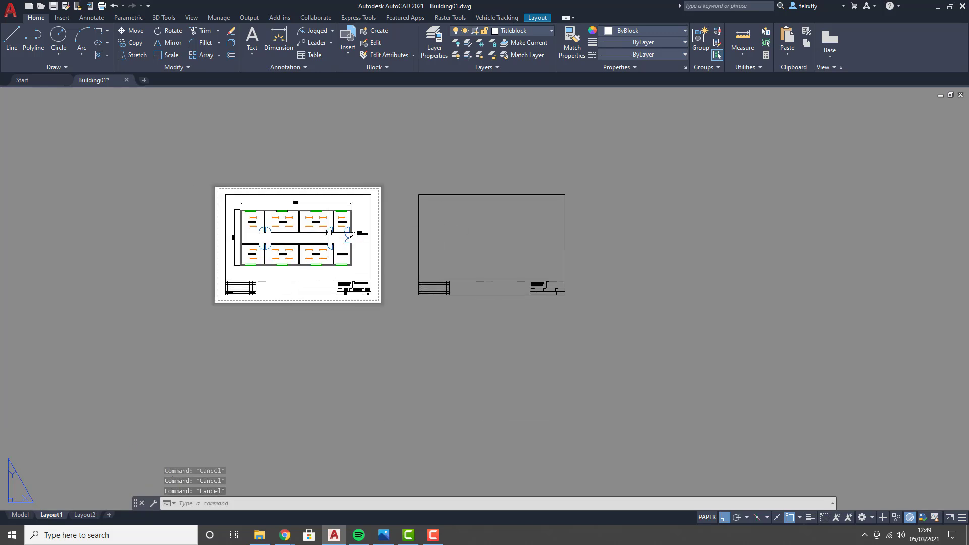
scroll(512, 296, up, 4)
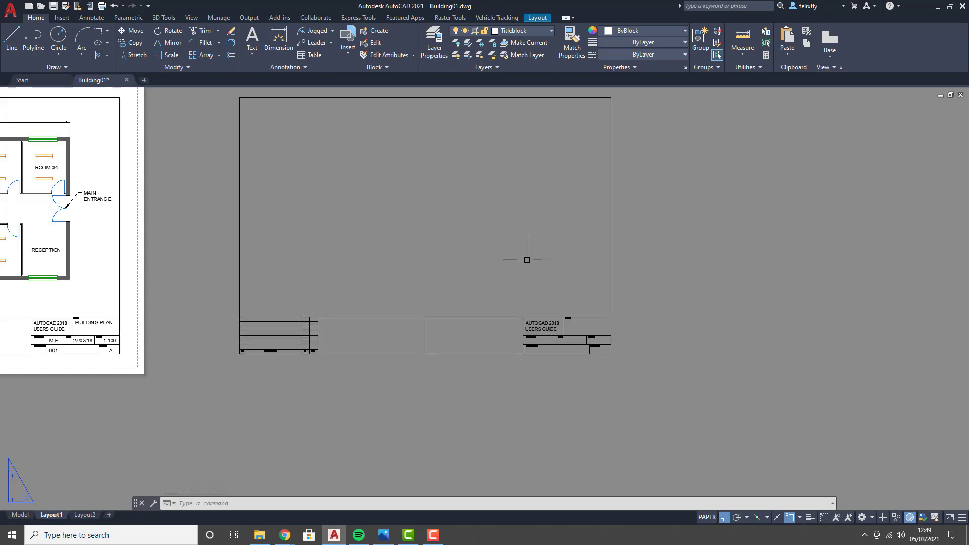
middle_drag(468, 268, 465, 303)
key(Escape)
key(Escape)
key(Escape)
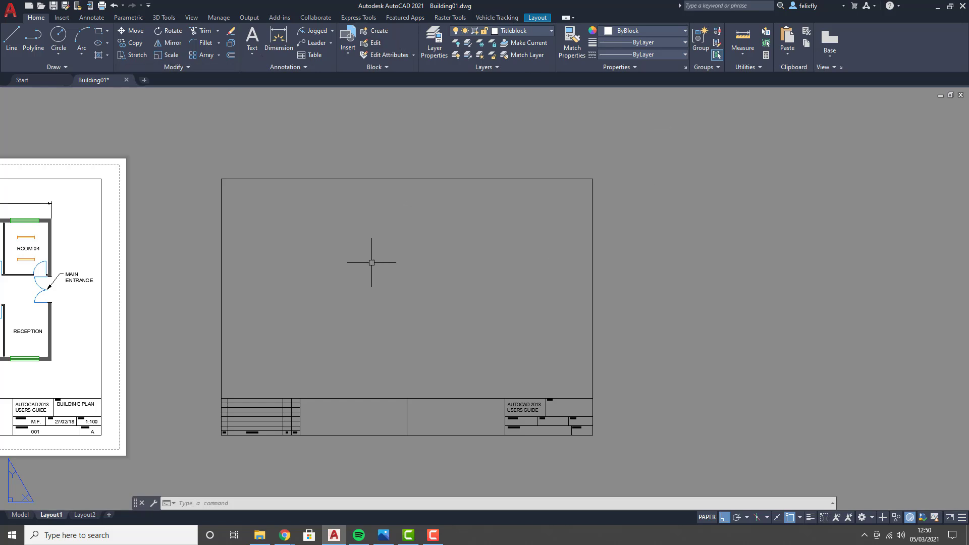
middle_drag(372, 262, 367, 255)
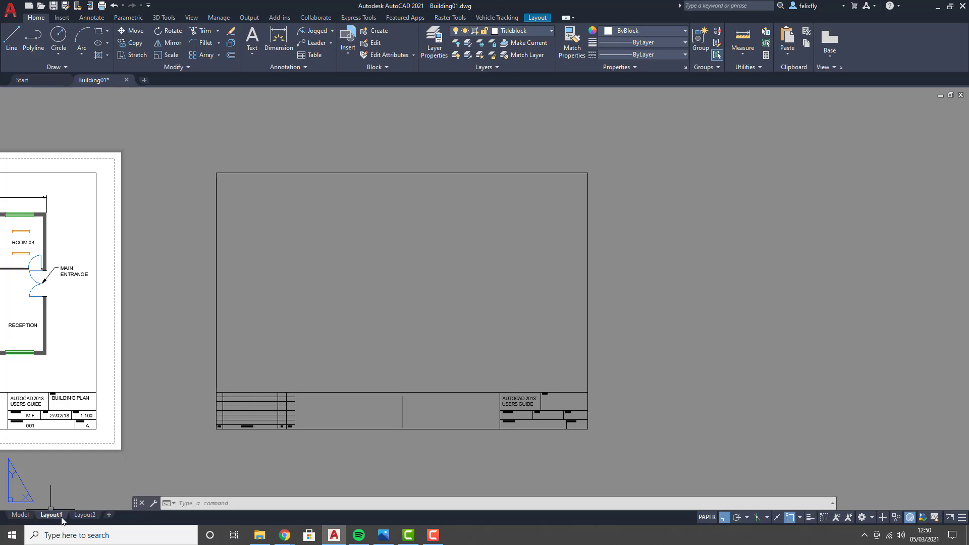
click(26, 516)
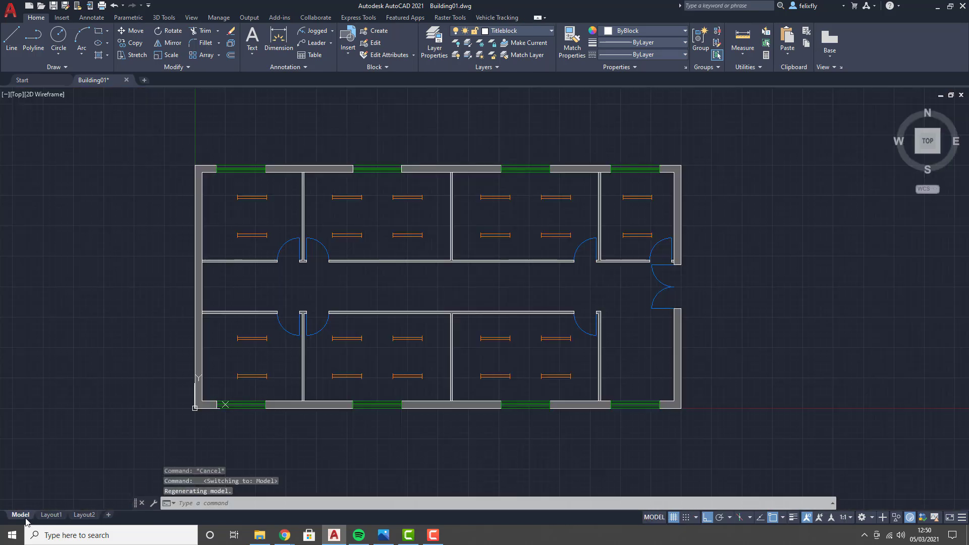
click(51, 514)
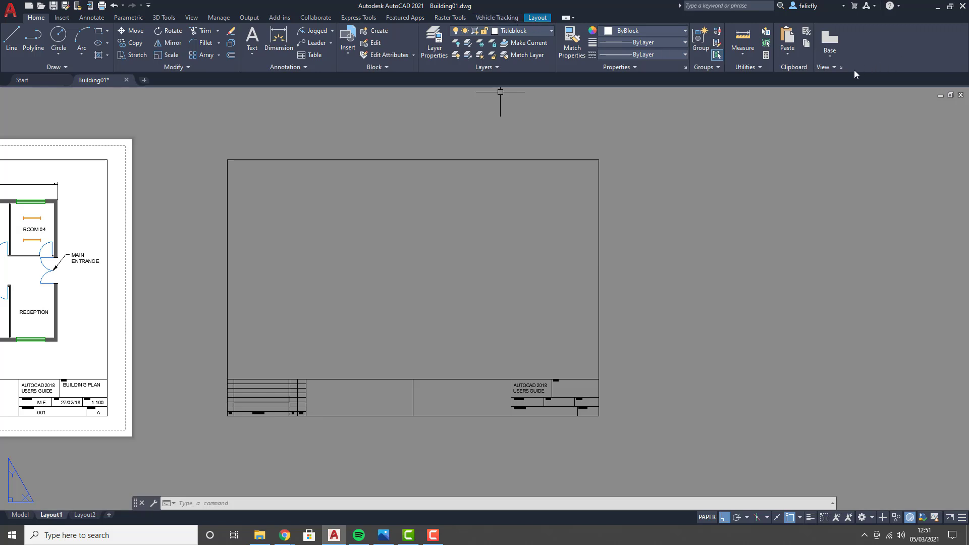
Create a rectangular viewport covering the copied title block's drawing area, from its upper-left corner to the right end of the information strip's upper edge
click(834, 60)
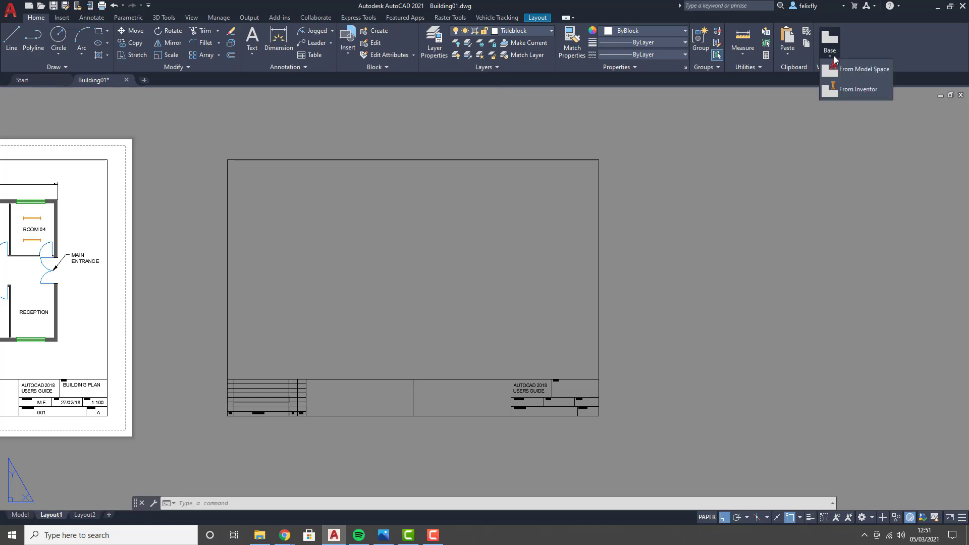
click(834, 58)
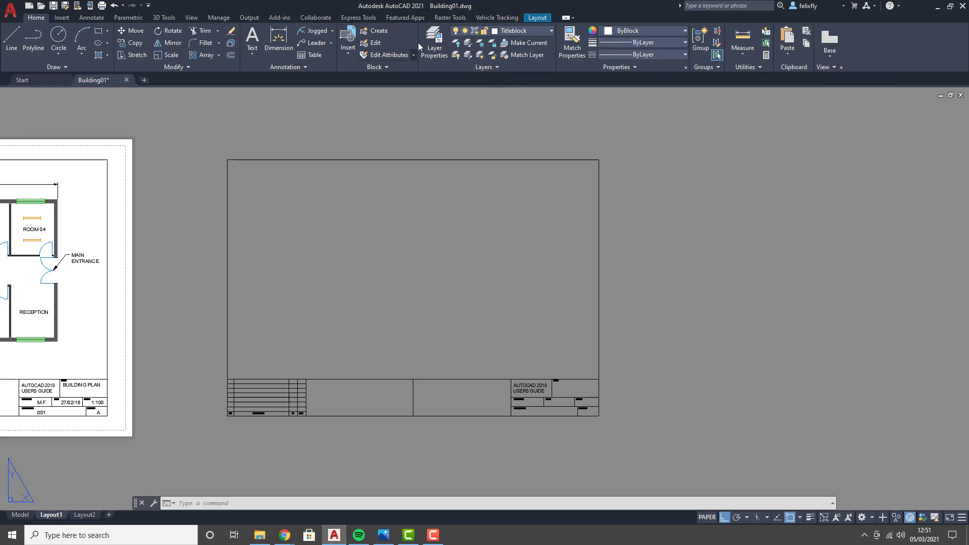
click(537, 18)
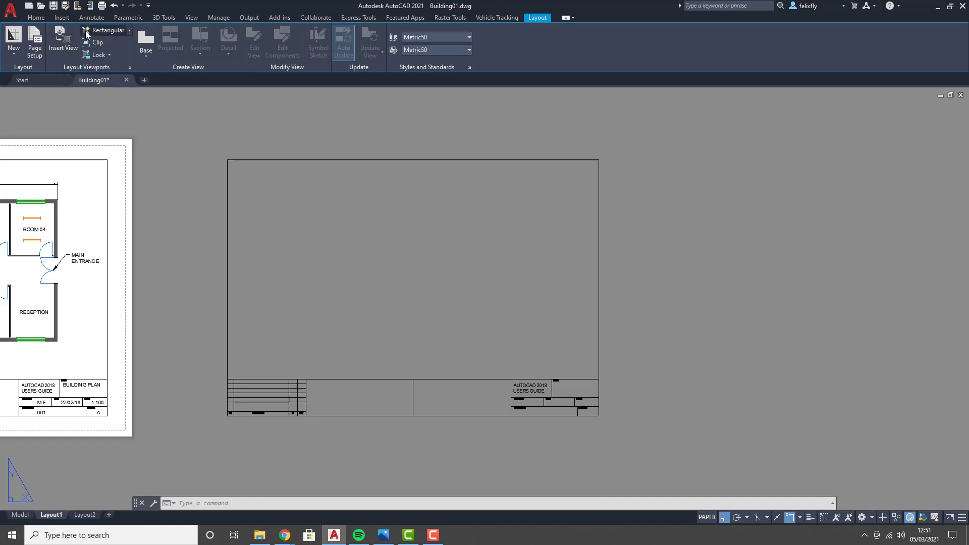
click(128, 31)
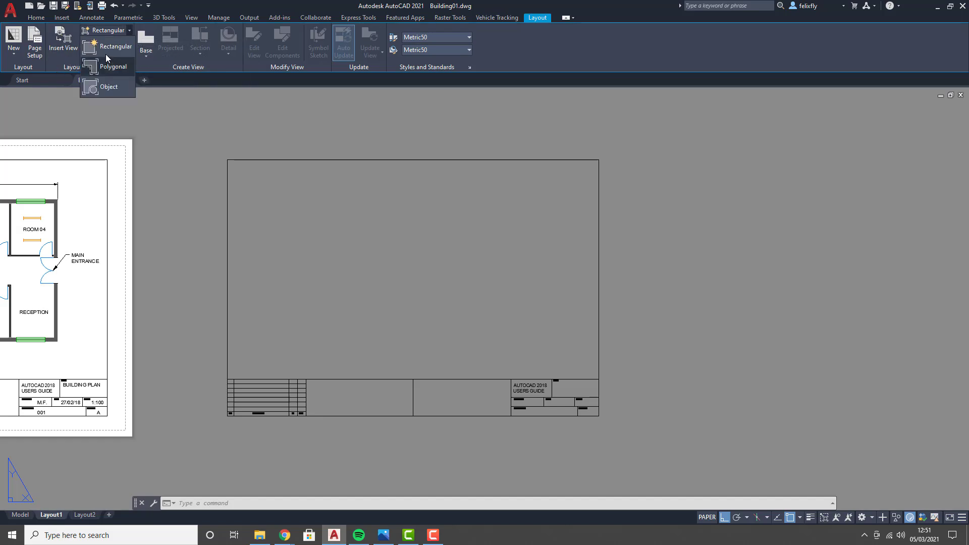
click(116, 41)
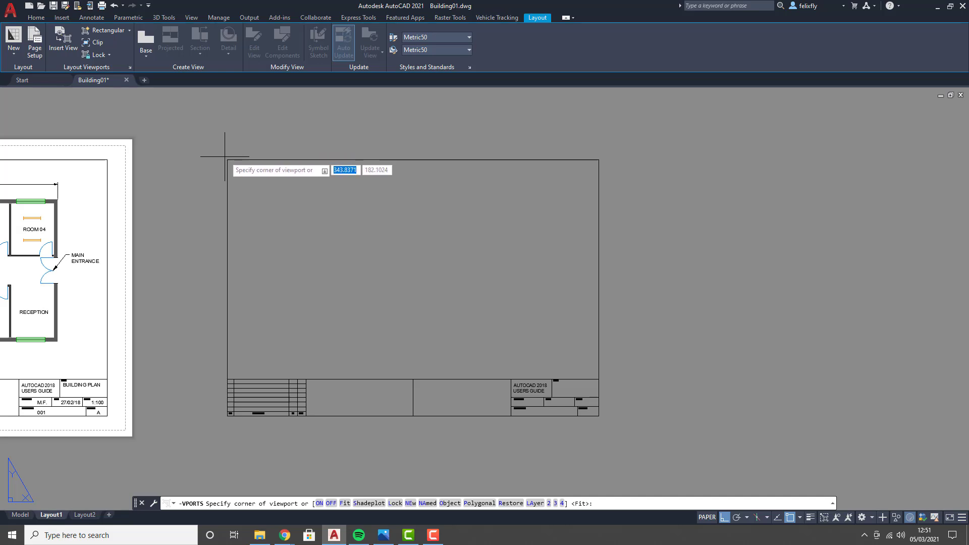
click(227, 160)
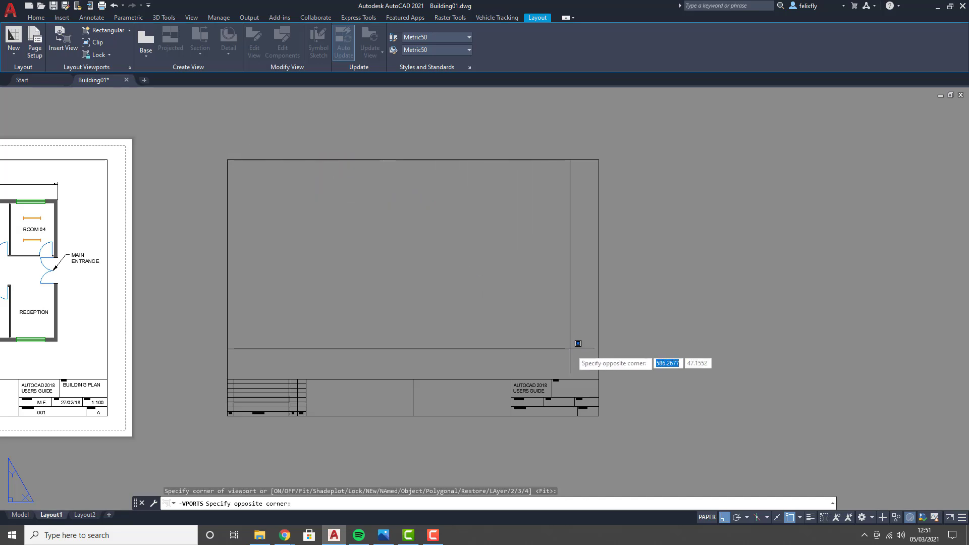
click(604, 374)
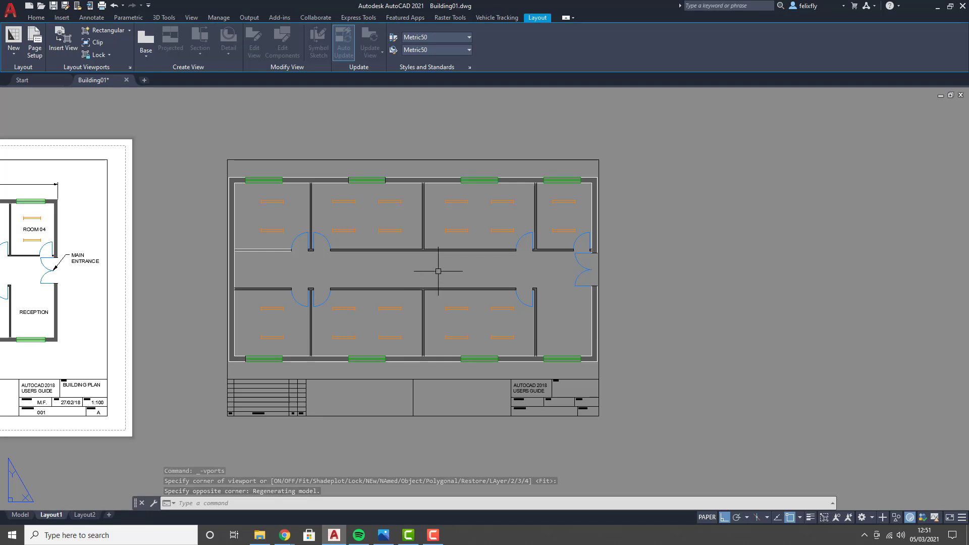
scroll(425, 272, up, 2)
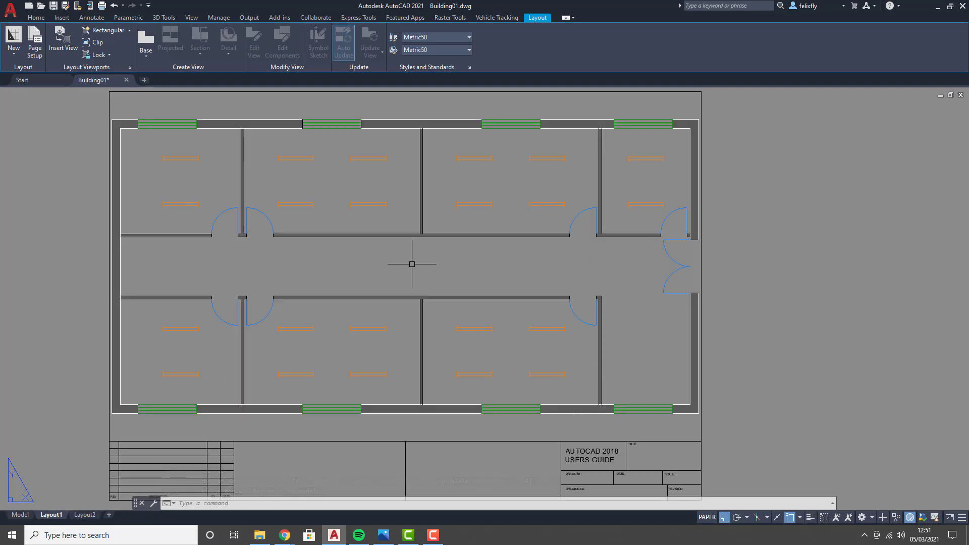
scroll(393, 255, down, 2)
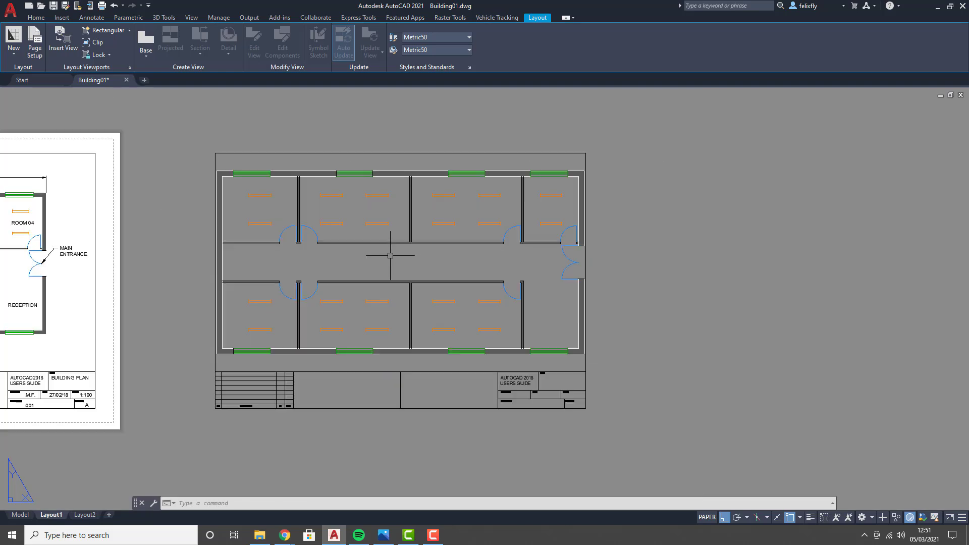
Move the new viewport horizontally out of the copied title block into the empty area beyond its right edge
click(222, 151)
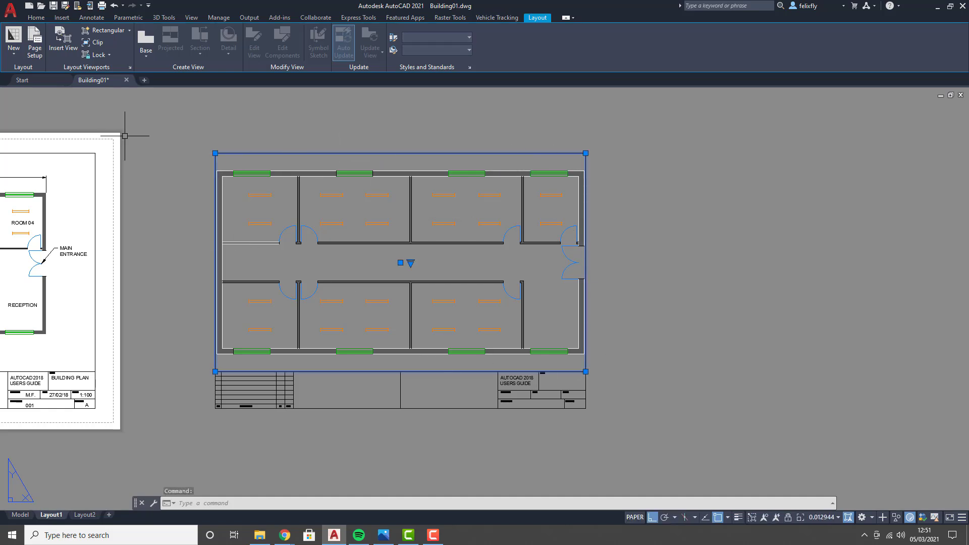
click(36, 17)
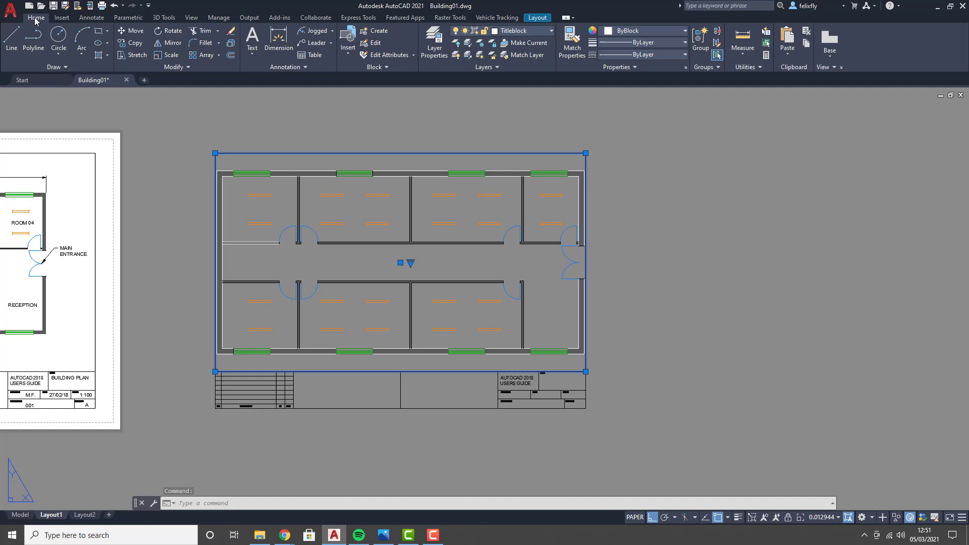
click(132, 31)
click(360, 270)
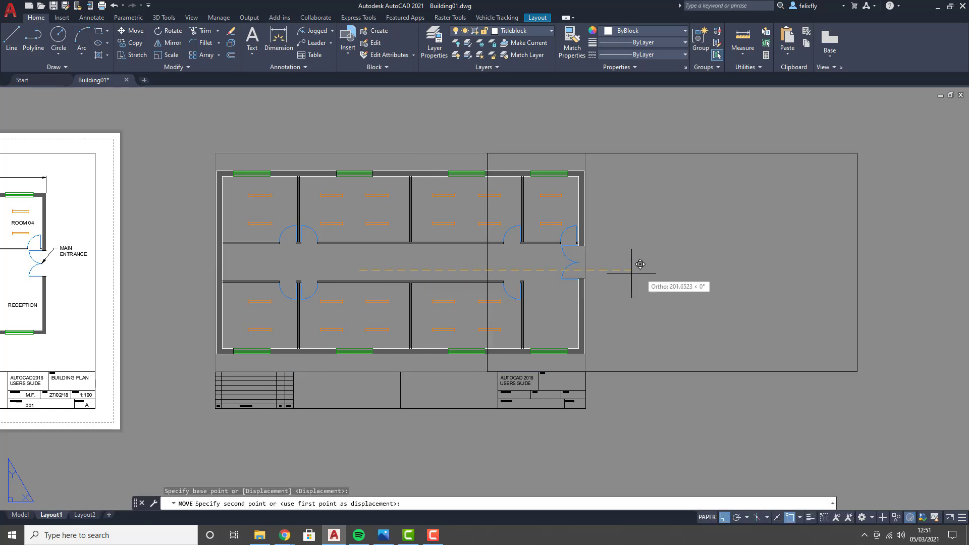
click(773, 270)
middle_drag(773, 270, 482, 273)
Stretch the viewport's upper-right corner inward to crop the building, and back outward to just inside the building's right wall
click(532, 153)
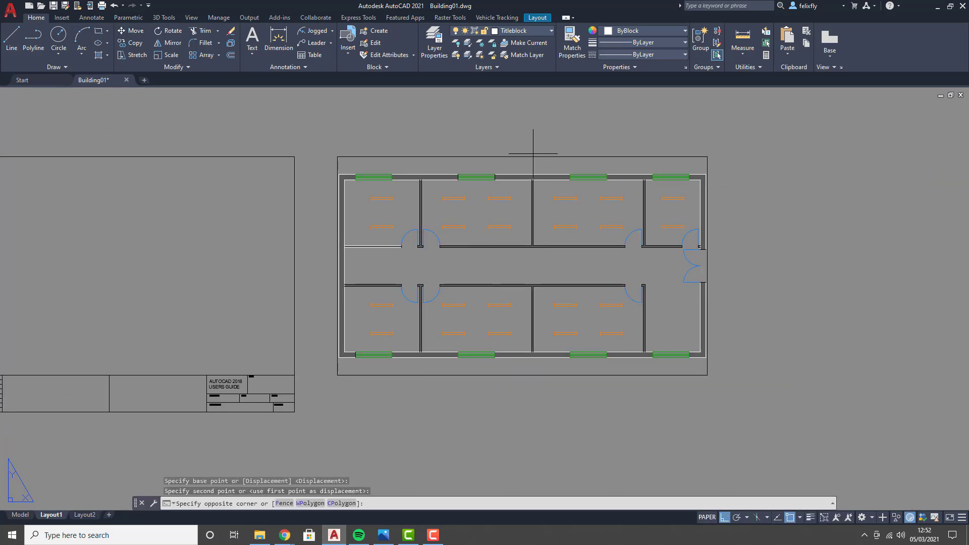
click(506, 160)
click(707, 156)
click(600, 156)
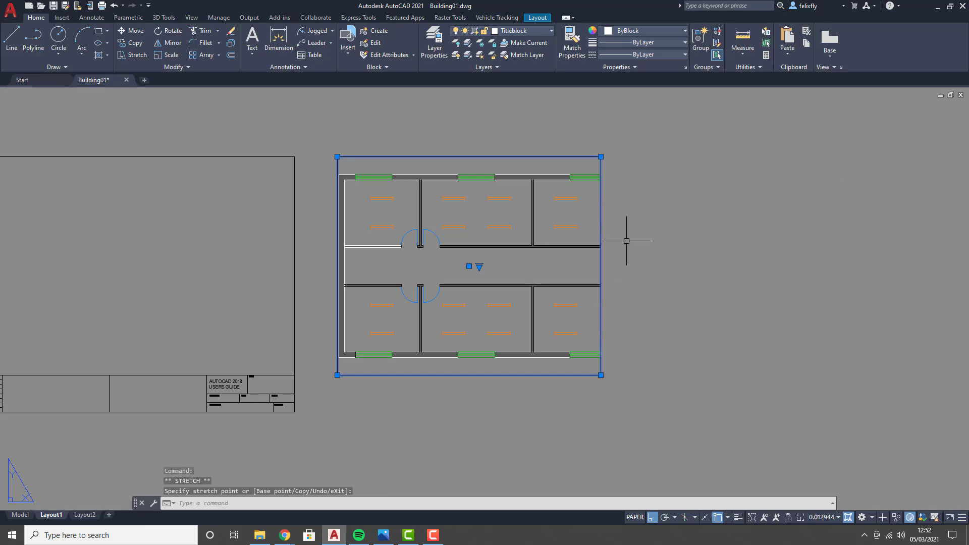
click(600, 157)
click(694, 156)
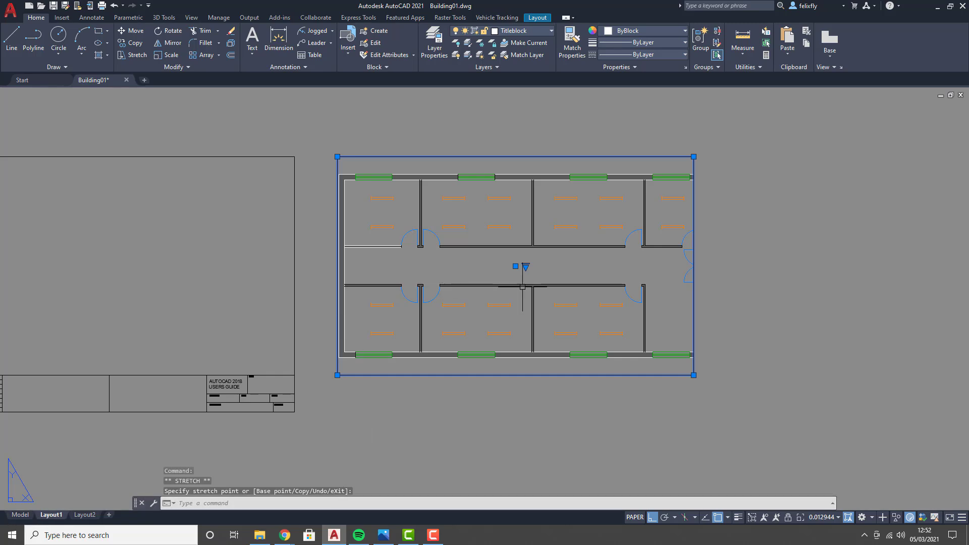
Activate the viewport's model space and repeatedly enlarge and shrink the building inside it to compare display scales
key(Escape)
double_click(492, 269)
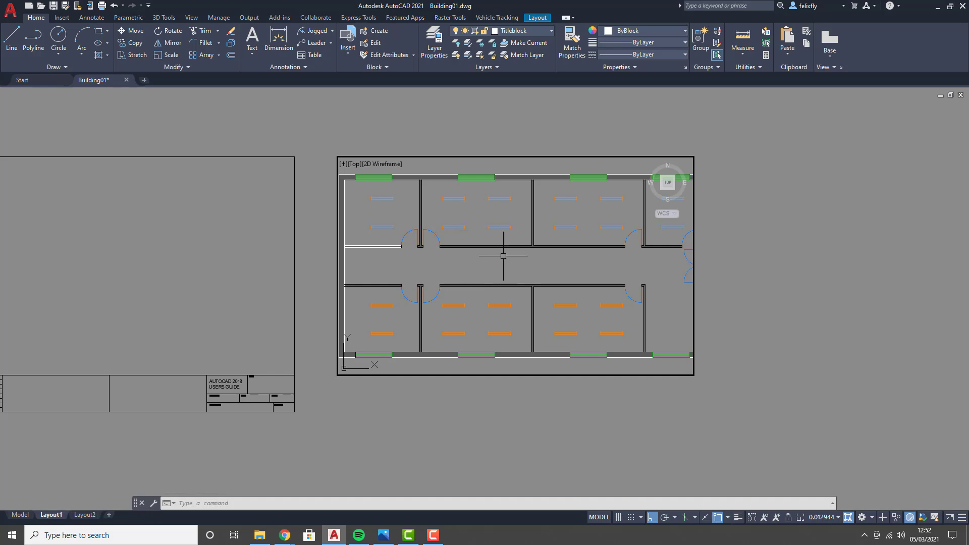
scroll(503, 261, down, 10)
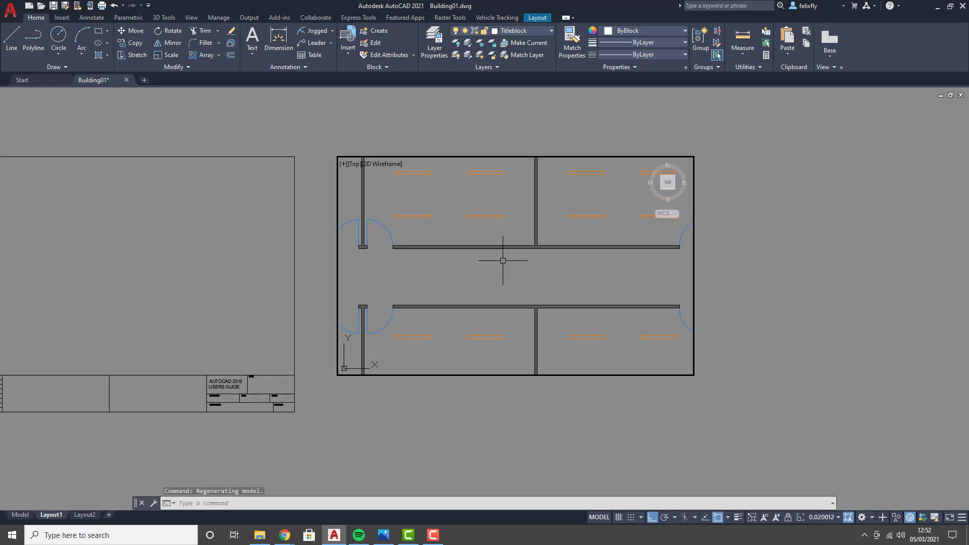
scroll(502, 260, up, 10)
mouse_move(503, 261)
middle_down()
mouse_move(439, 296)
mouse_move(493, 274)
mouse_move(493, 260)
middle_up()
scroll(504, 251, down, 10)
scroll(504, 251, up, 8)
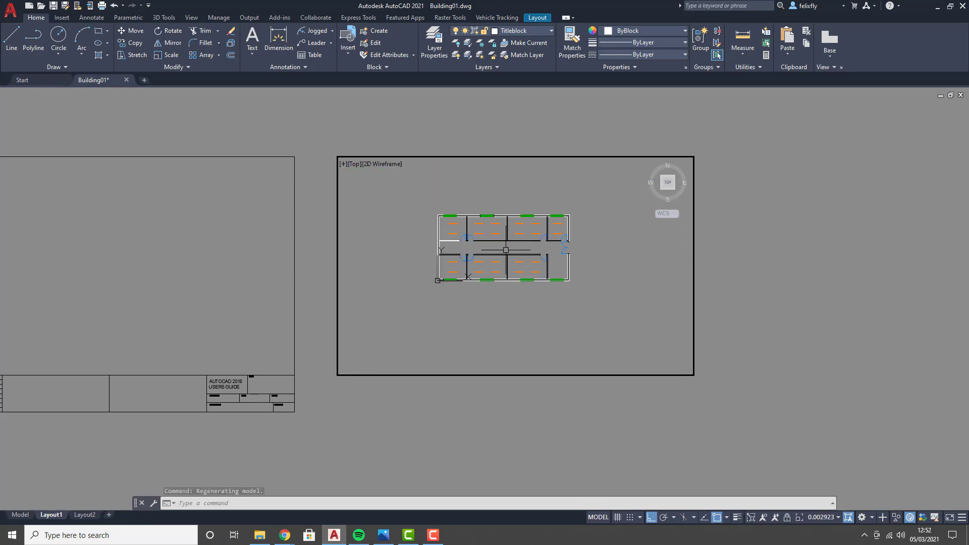
scroll(506, 249, down, 2)
scroll(504, 249, up, 6)
scroll(504, 250, down, 6)
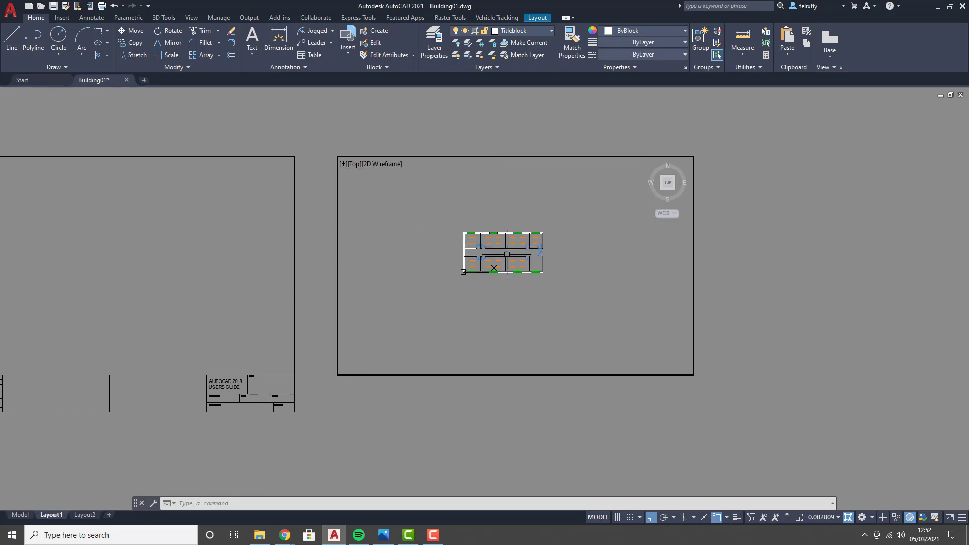
scroll(507, 254, up, 4)
middle_drag(449, 249, 471, 277)
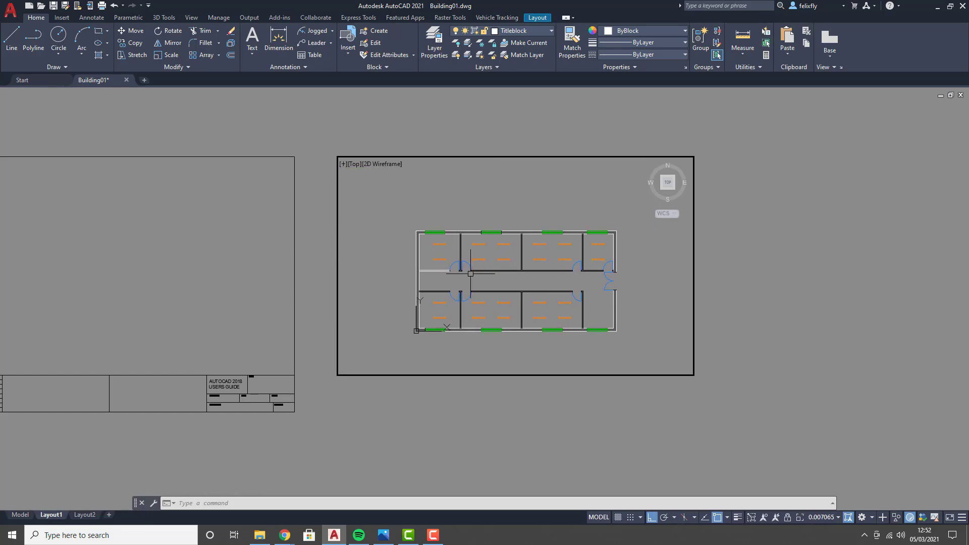
scroll(490, 259, down, 4)
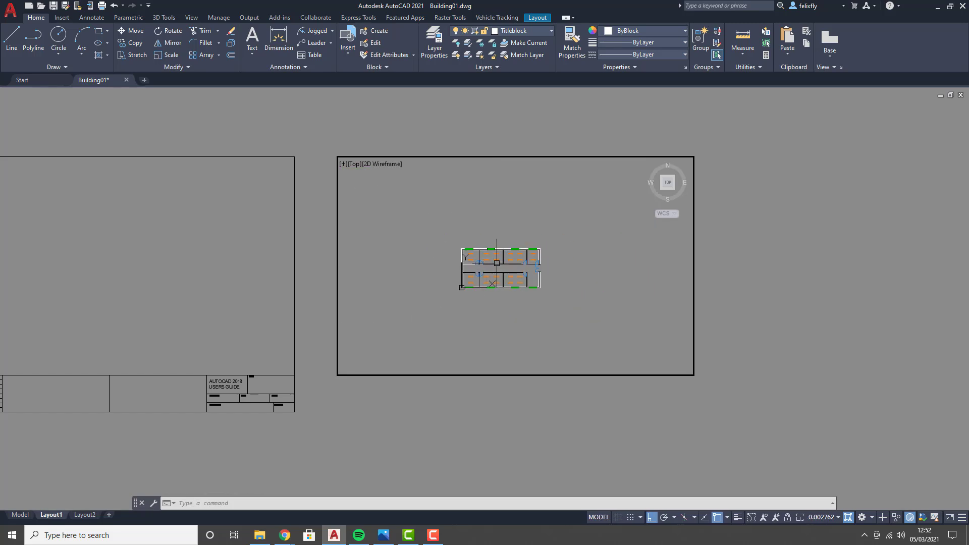
scroll(497, 263, up, 8)
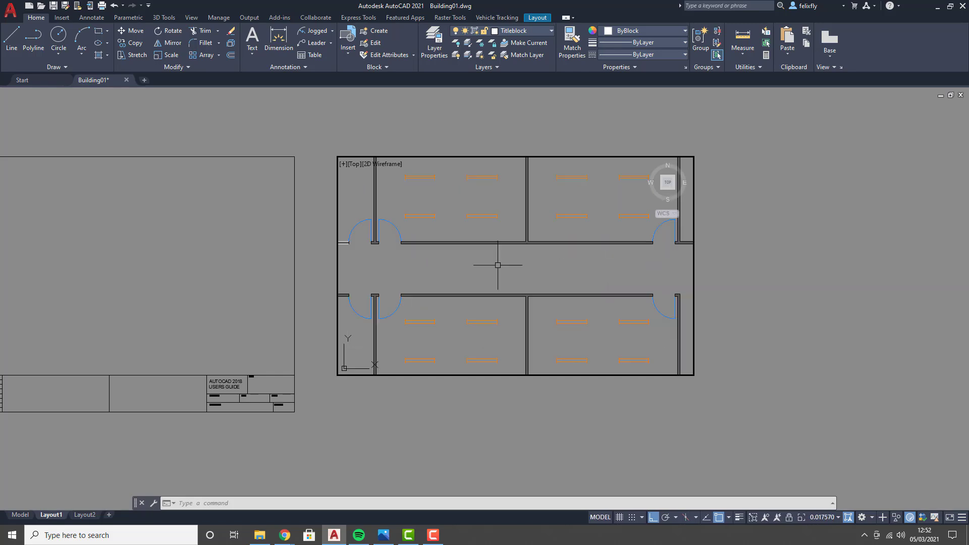
scroll(497, 265, down, 6)
scroll(498, 265, up, 4)
scroll(497, 265, down, 4)
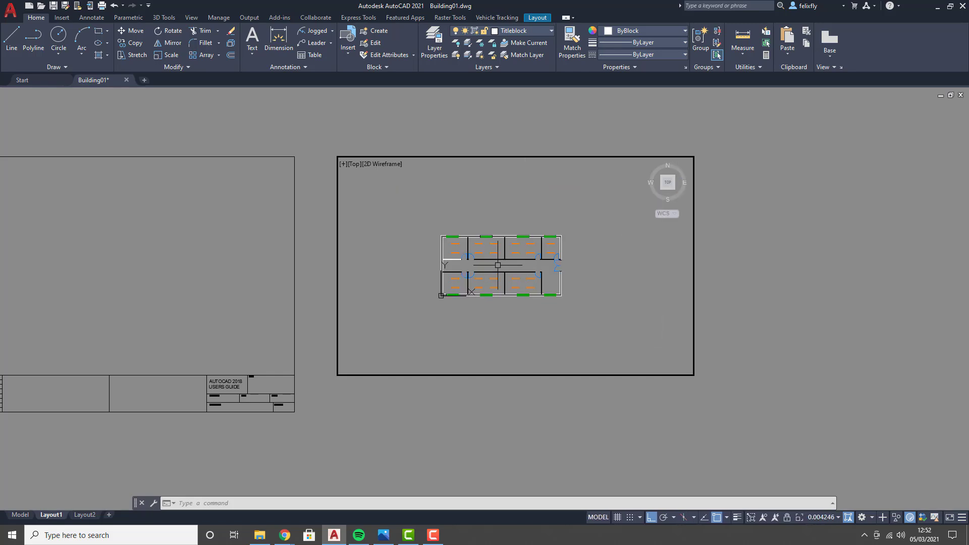
scroll(500, 251, down, 2)
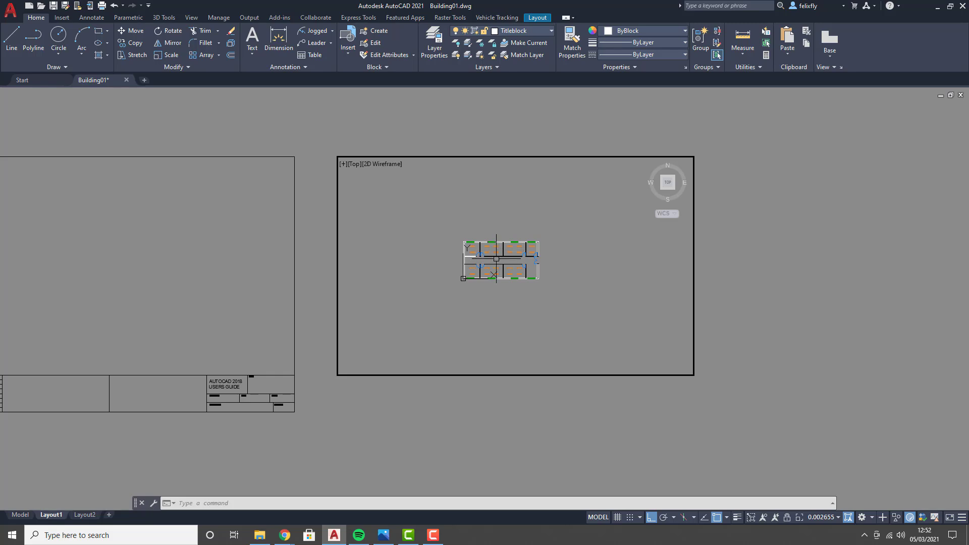
scroll(497, 259, up, 6)
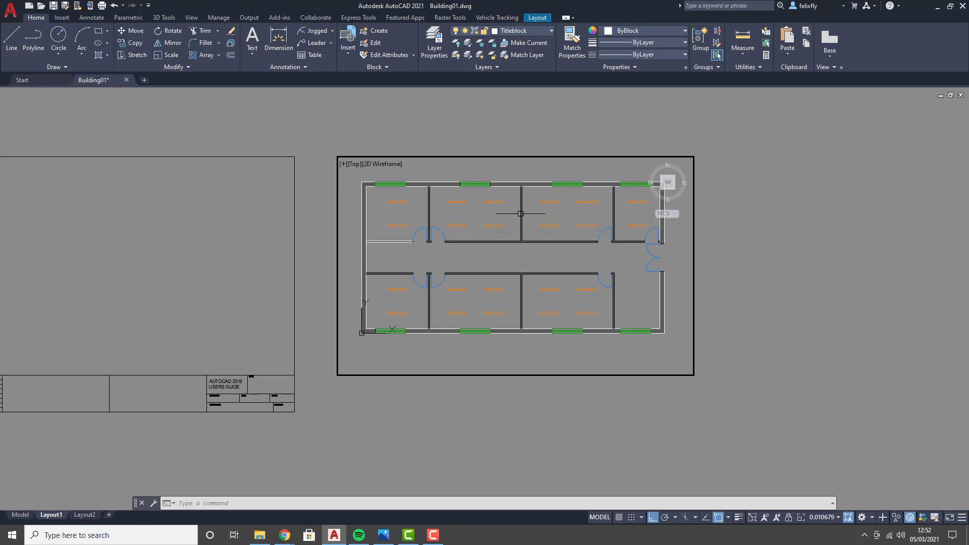
Enlarge the viewport's model view until a single wall fills its width, and reduce it until the building is tiny
scroll(481, 234, up, 2)
scroll(493, 268, up, 3)
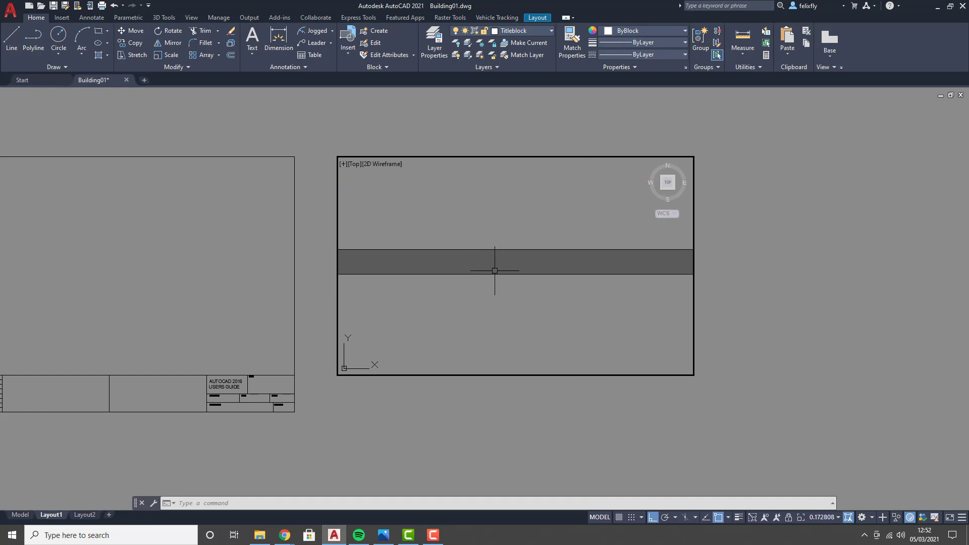
scroll(573, 277, up, 2)
middle_drag(573, 277, 502, 318)
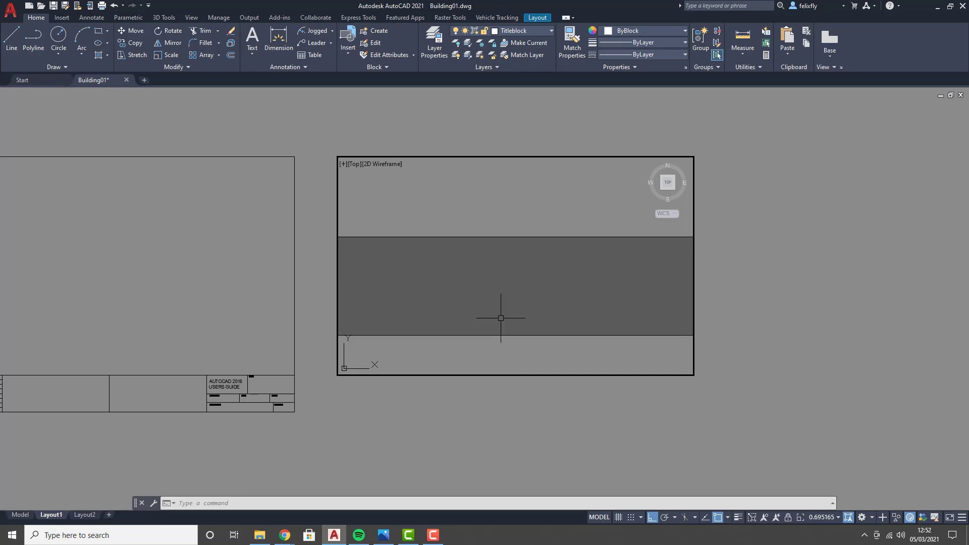
scroll(478, 235, down, 4)
scroll(478, 236, down, 9)
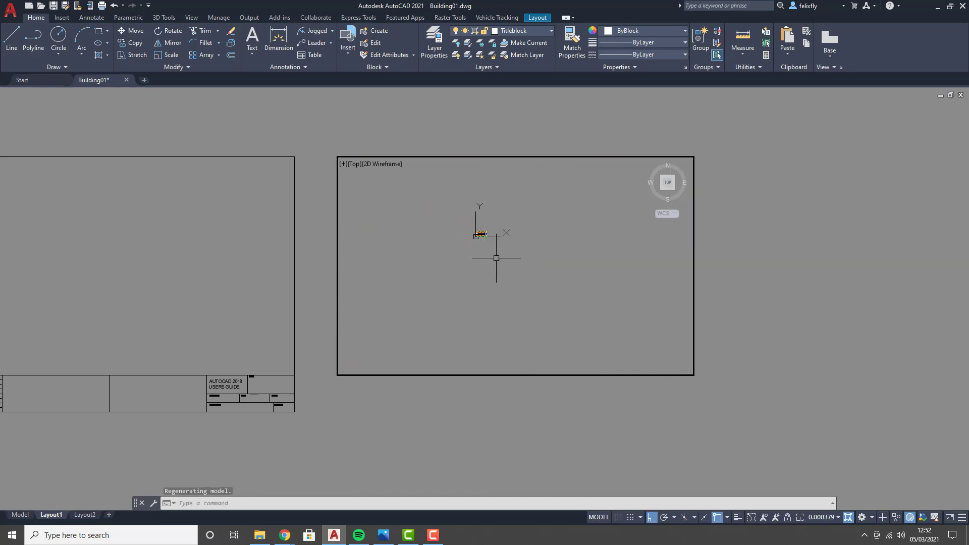
Bring the building back into the viewport and fit it with Zoom Extents
scroll(472, 230, up, 6)
middle_drag(611, 244, 444, 210)
scroll(474, 232, up, 4)
scroll(462, 244, down, 5)
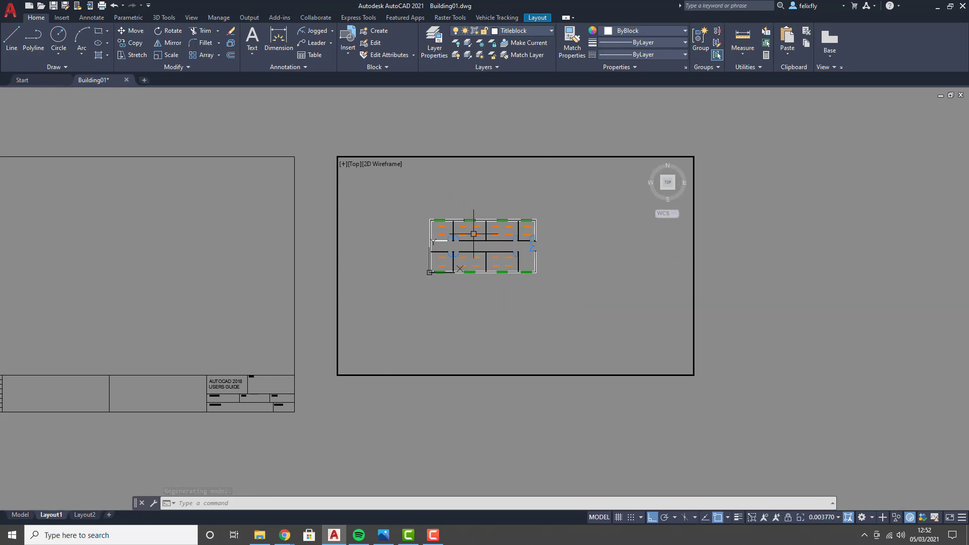
scroll(462, 244, up, 3)
scroll(462, 244, up, 3)
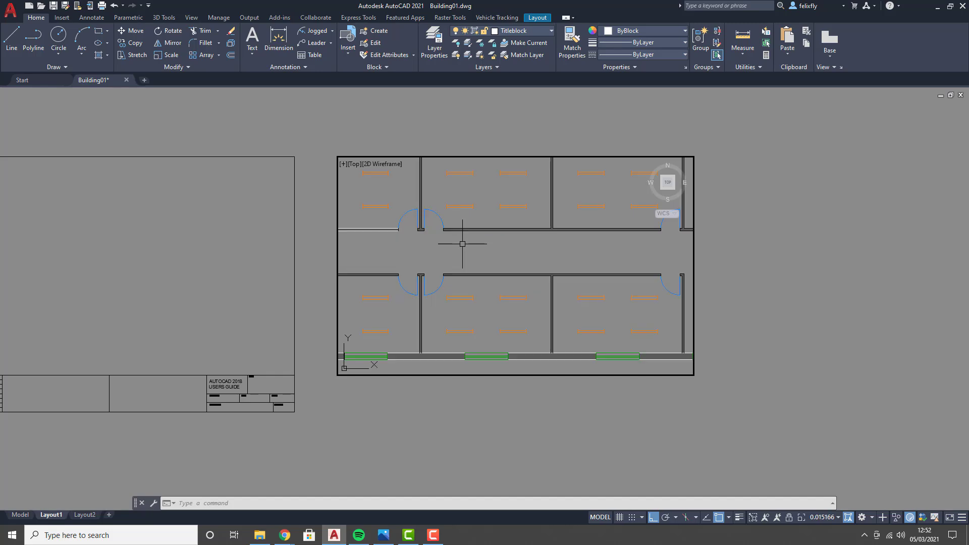
middle_drag(484, 225, 474, 245)
scroll(475, 244, down, 3)
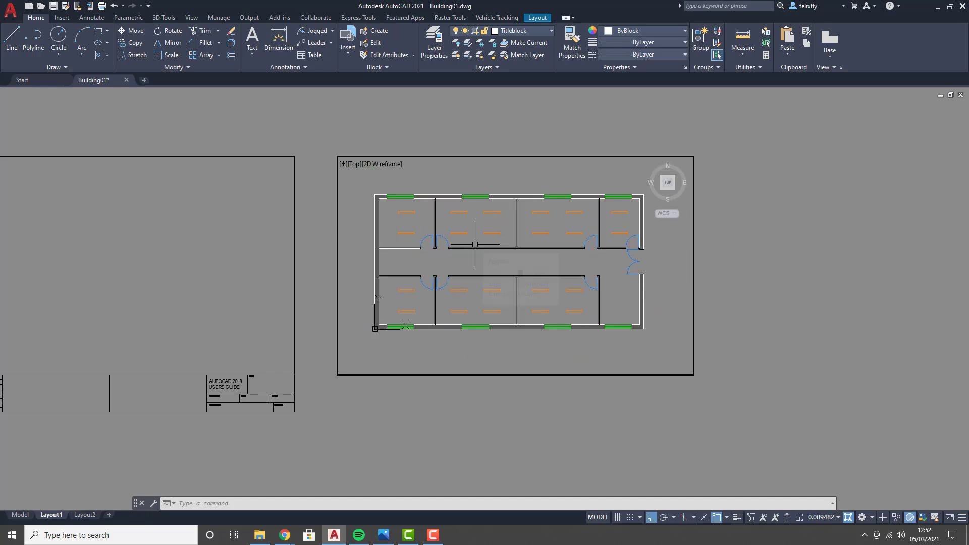
scroll(475, 244, up, 2)
middle_click(466, 238)
middle_click(466, 238)
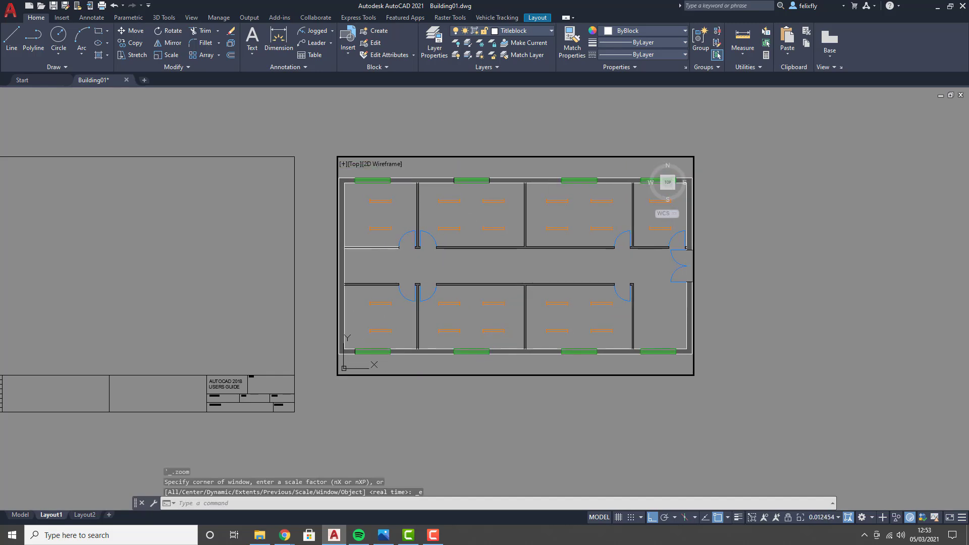
middle_drag(466, 226, 467, 227)
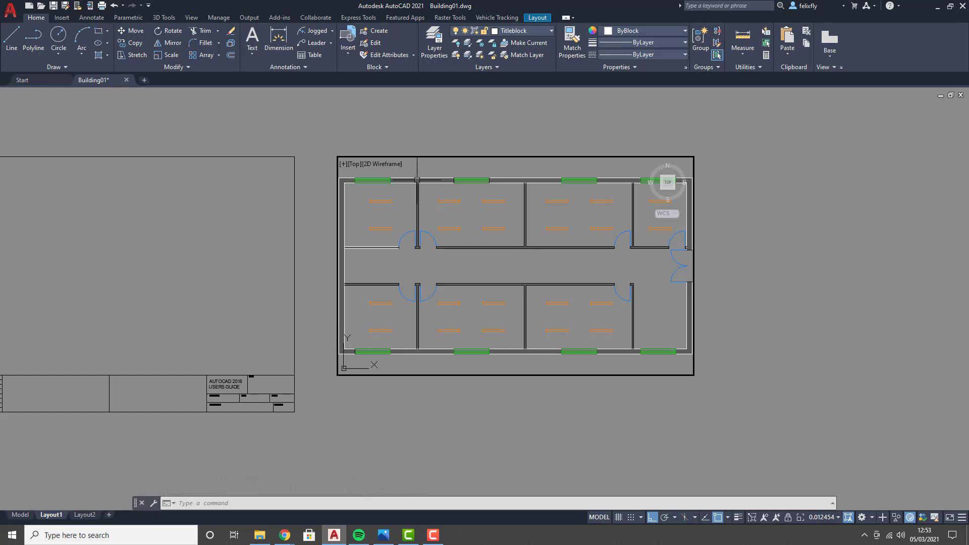
Return to paper space and move the viewport by its upper-left corner onto the copied title block's upper-left corner
double_click(857, 279)
scroll(746, 313, down, 2)
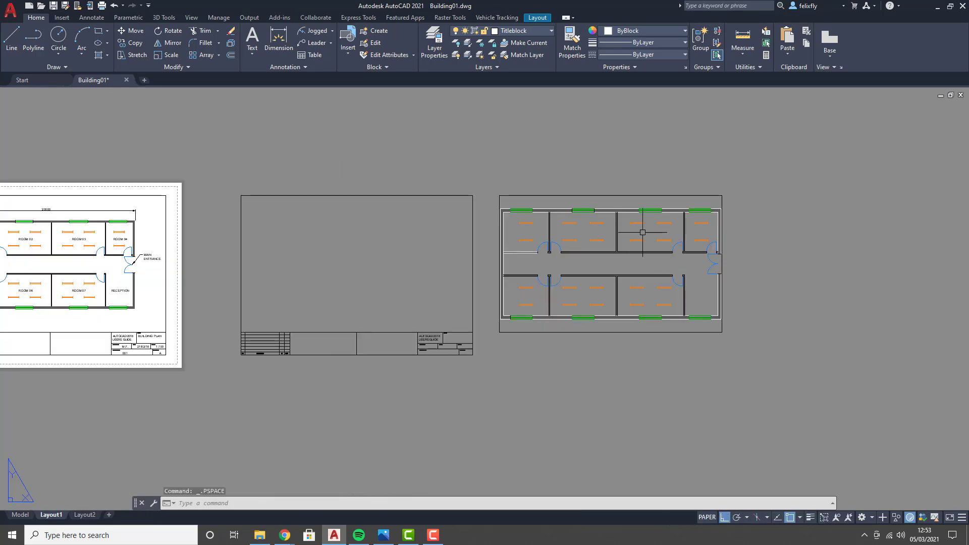
click(580, 190)
click(558, 205)
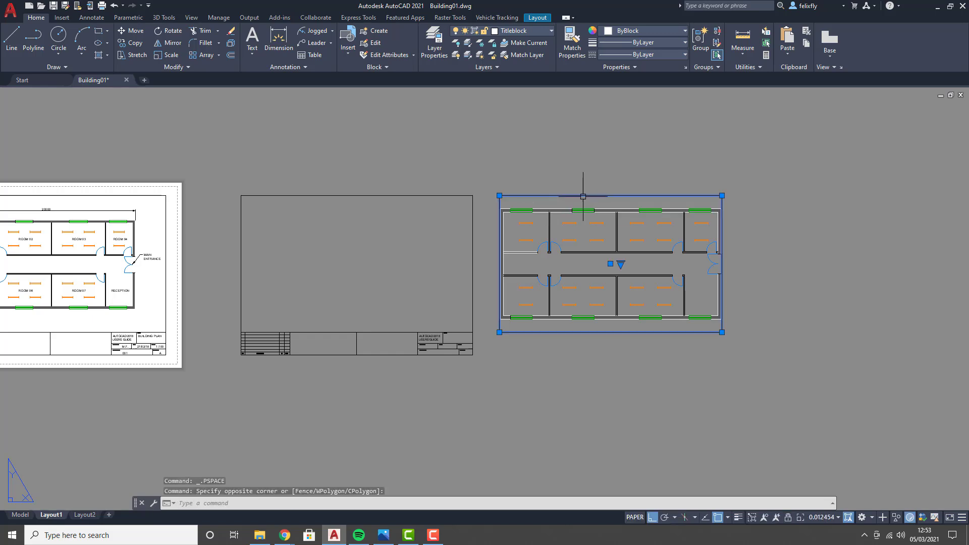
click(132, 35)
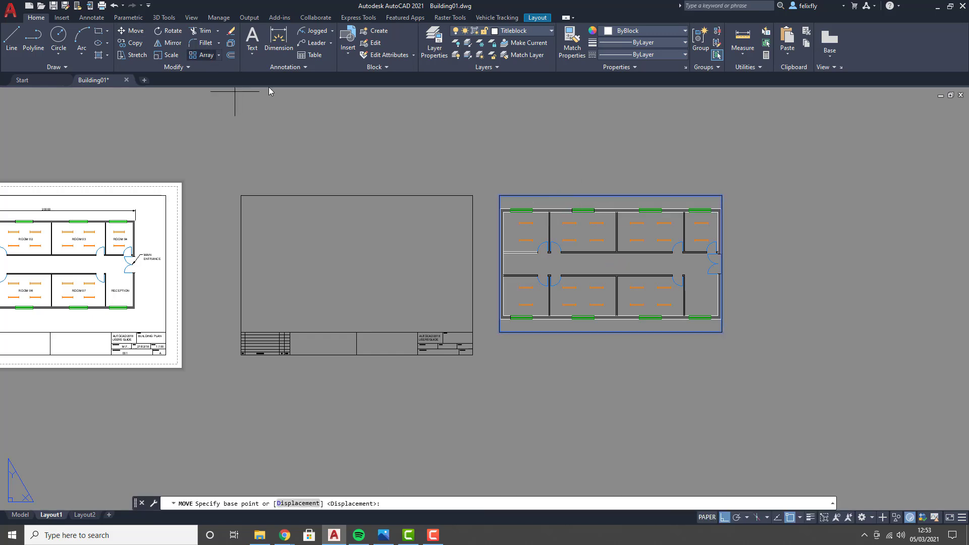
click(499, 196)
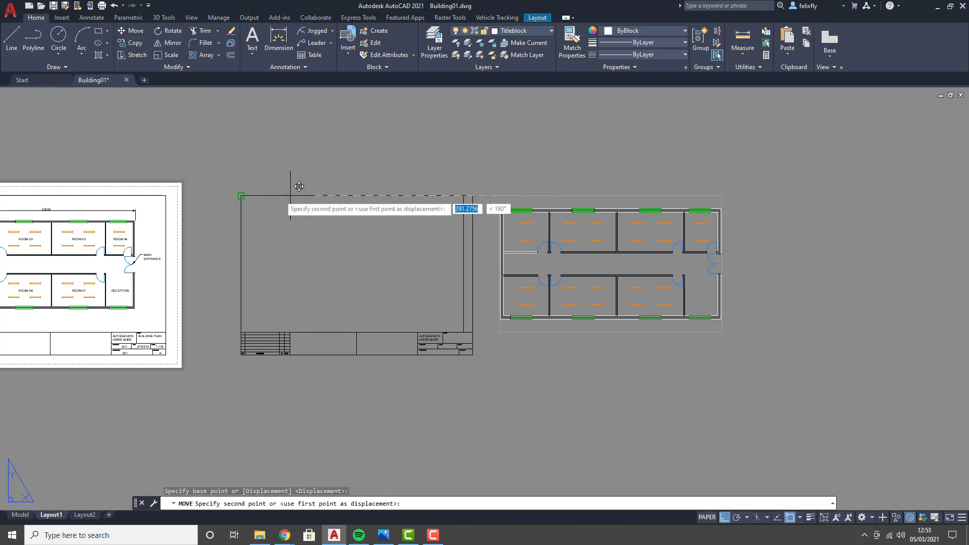
click(242, 195)
scroll(310, 280, up, 4)
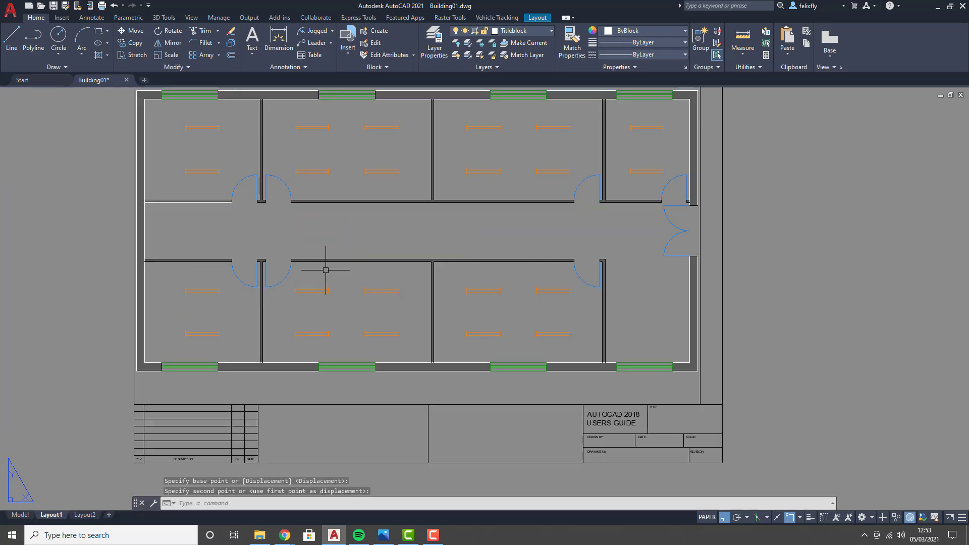
scroll(426, 221, down, 2)
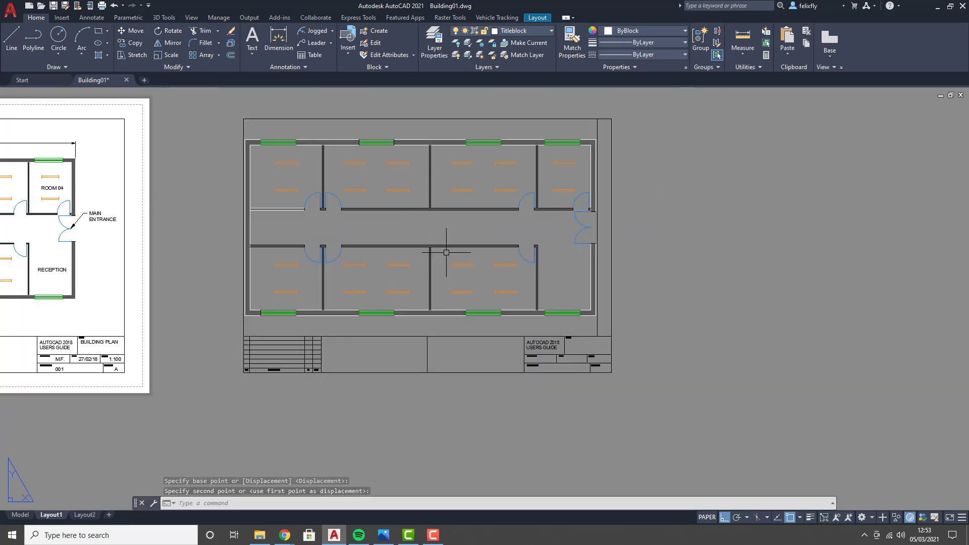
Measure the copied title block's width along its lower edge, from the left corner to the right corner
click(746, 57)
click(751, 89)
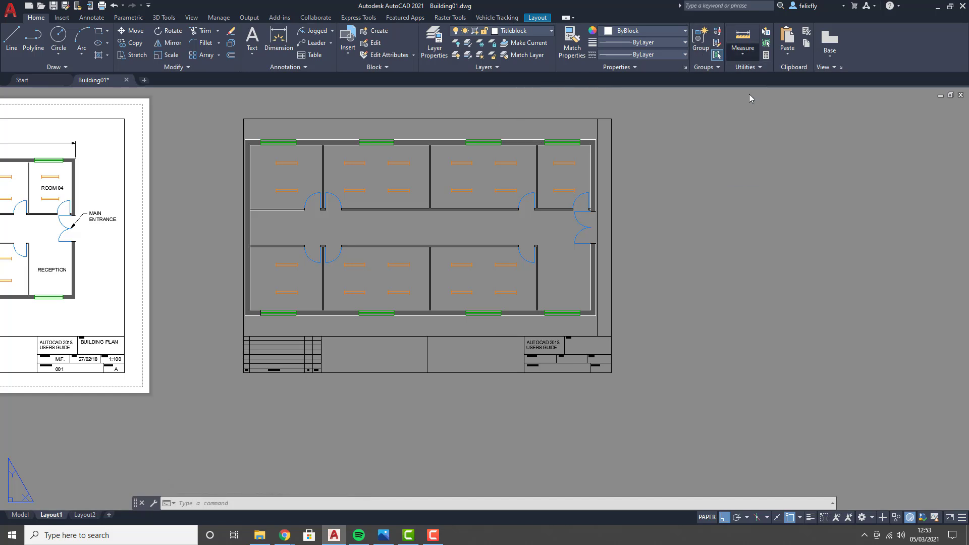
click(244, 376)
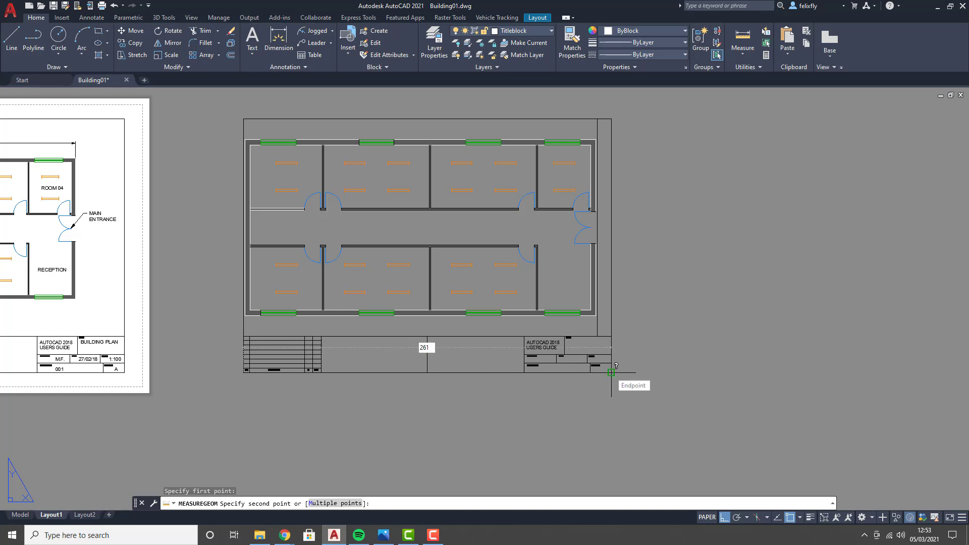
key(Escape)
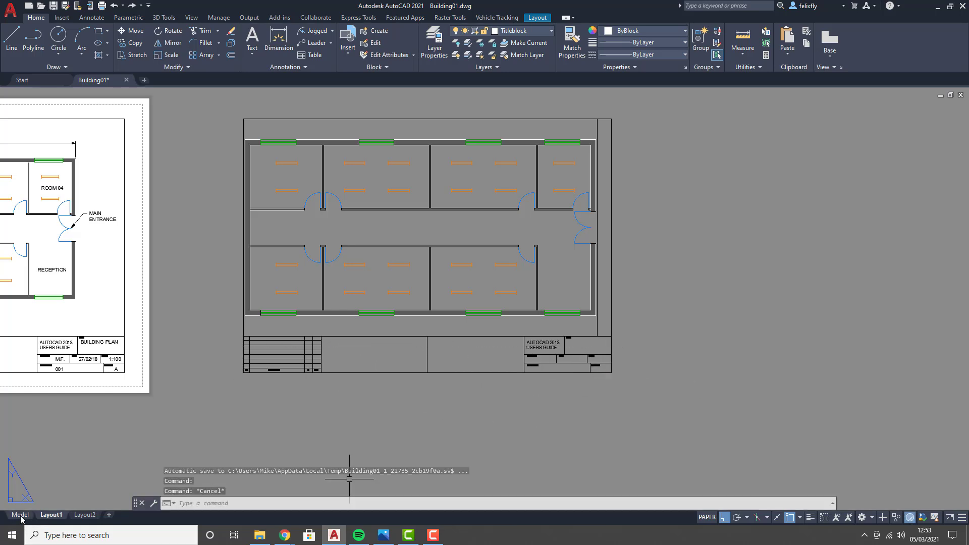
Measure the building's overall length in model space between its lower-left and lower-right outer corners
click(20, 515)
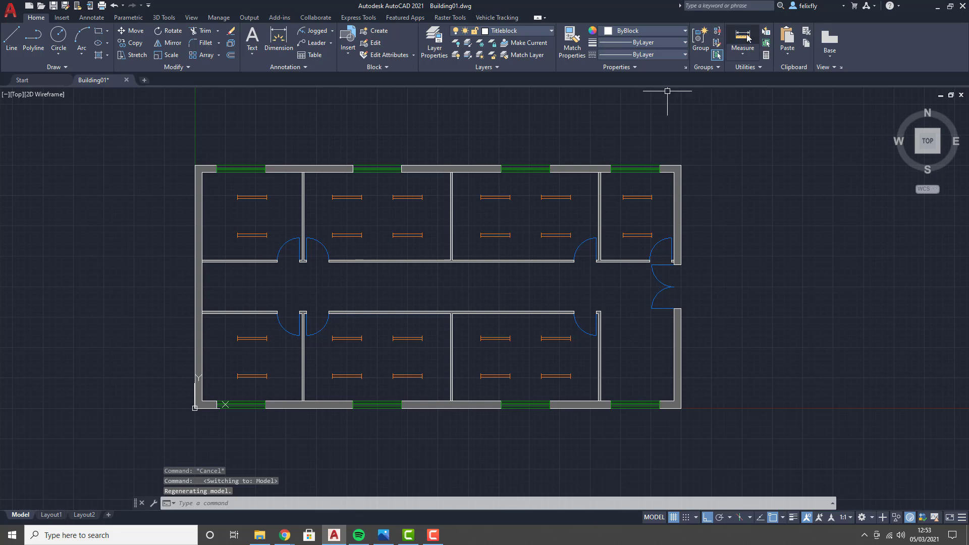
click(747, 38)
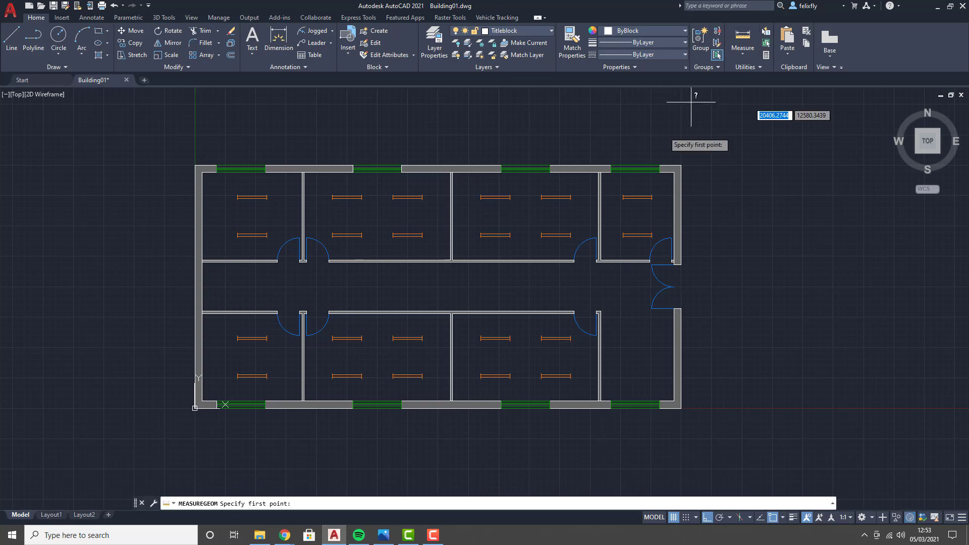
click(195, 408)
click(680, 408)
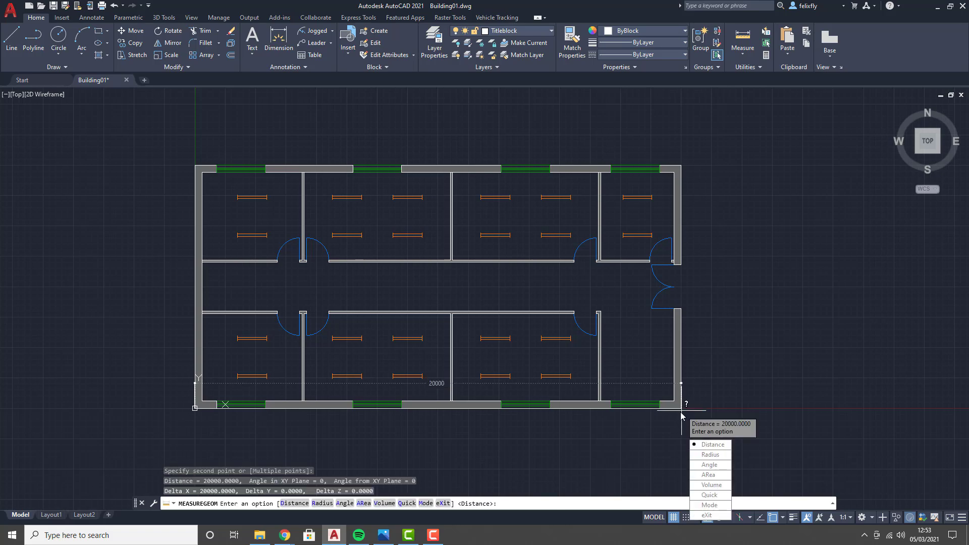
key(Escape)
Go back to Layout1, reduce the building inside the title block's viewport to roughly mid-frame with space around it, and return to paper space
click(56, 514)
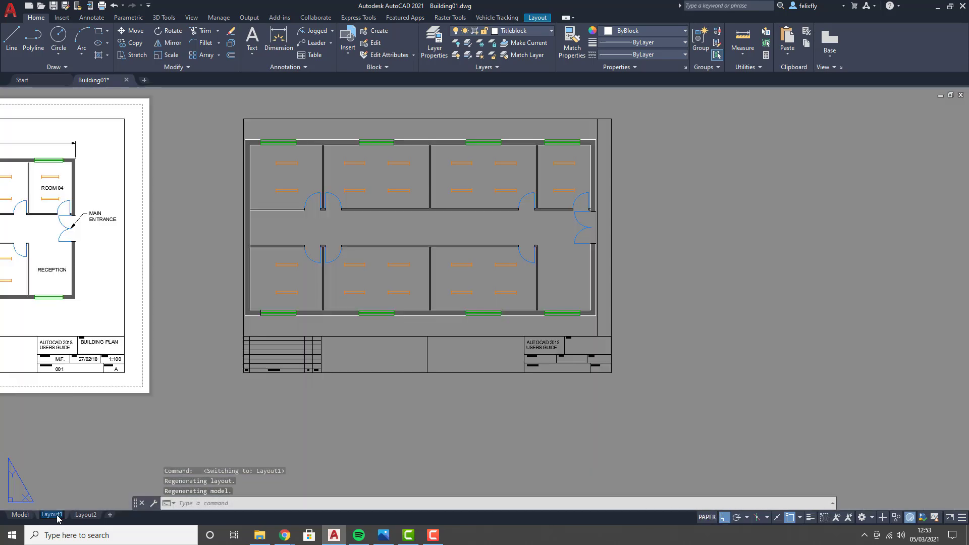
double_click(324, 234)
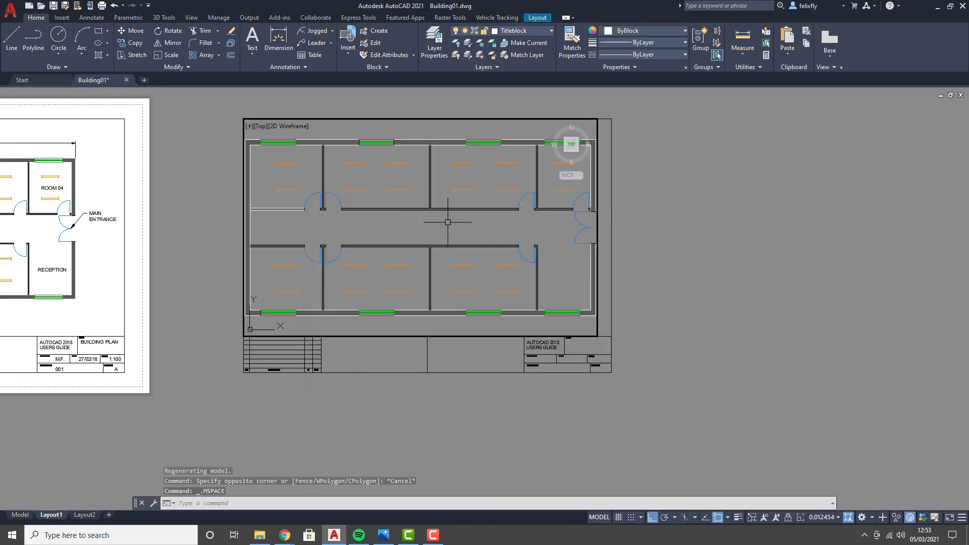
double_click(749, 252)
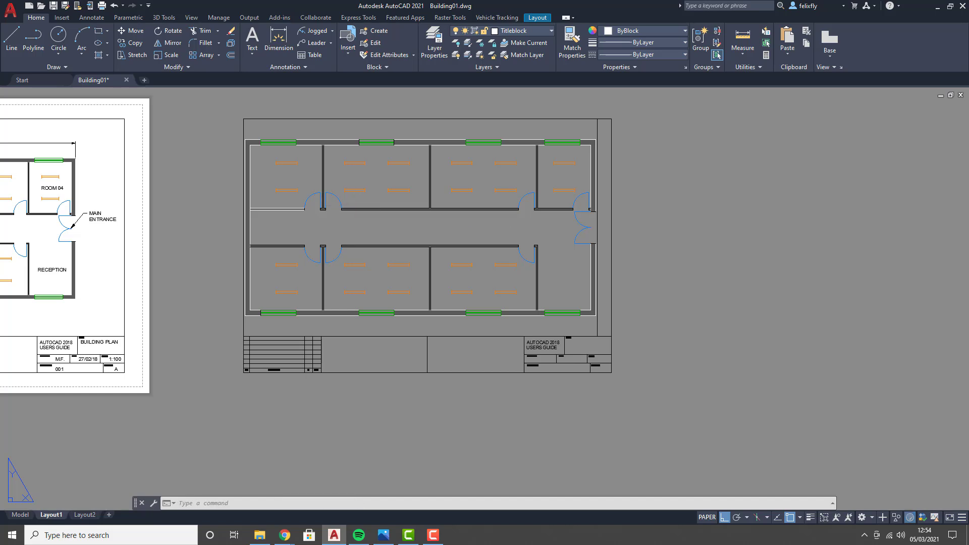
double_click(351, 206)
scroll(351, 206, down, 3)
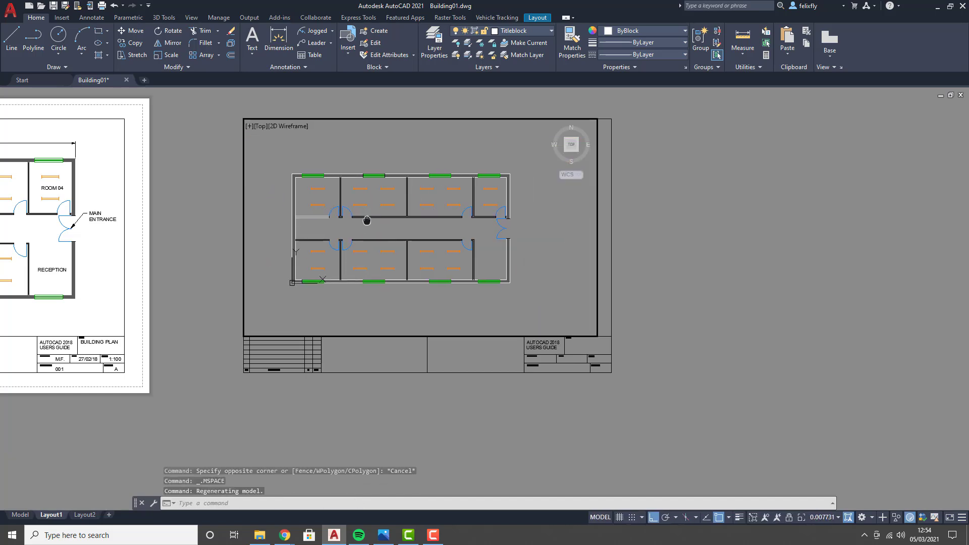
double_click(699, 277)
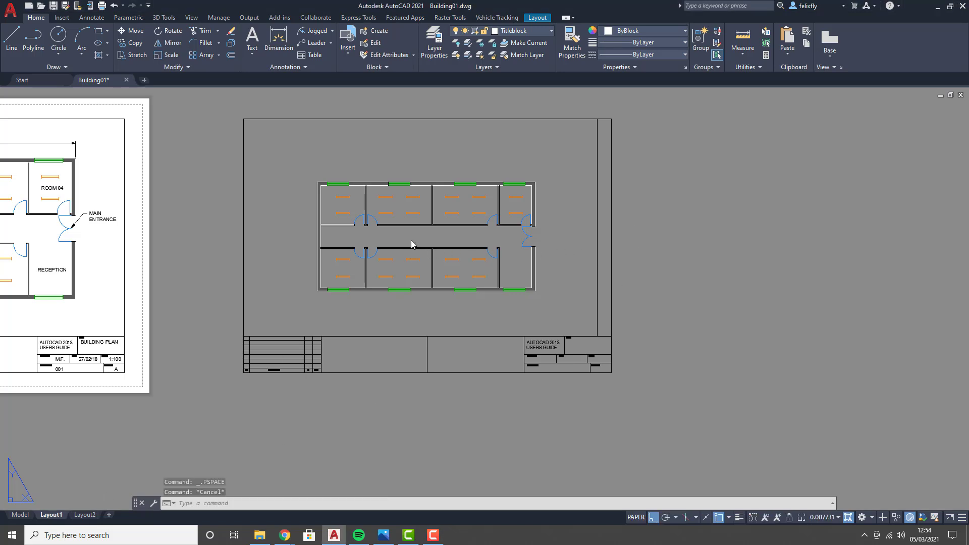
Activate the copied title block's viewport and enlarge the building until its entrance end runs past the frame
double_click(411, 240)
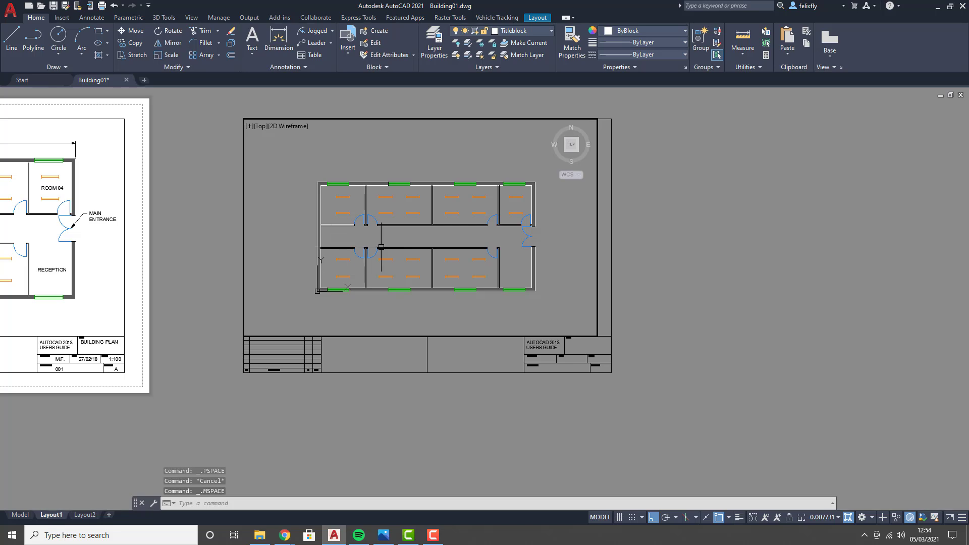
double_click(724, 245)
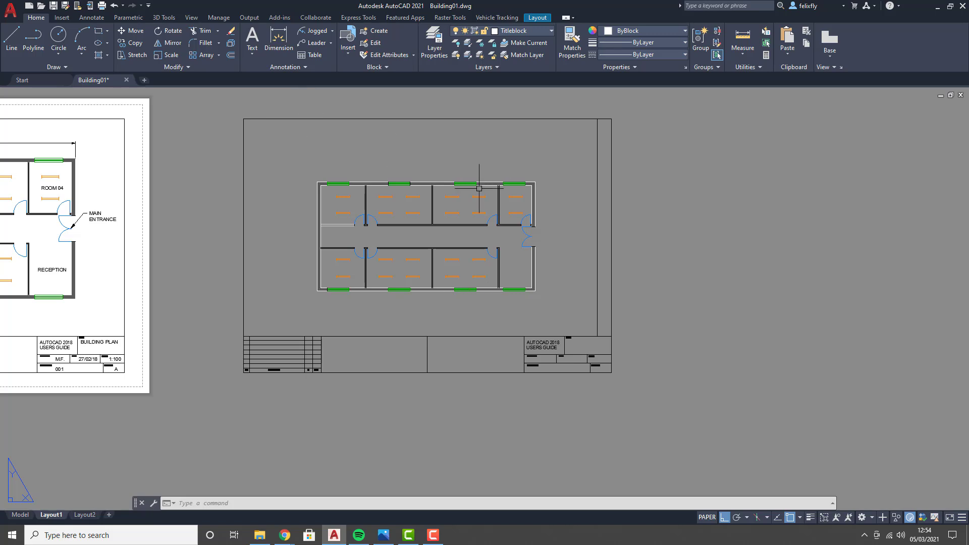
double_click(433, 239)
scroll(384, 256, down, 2)
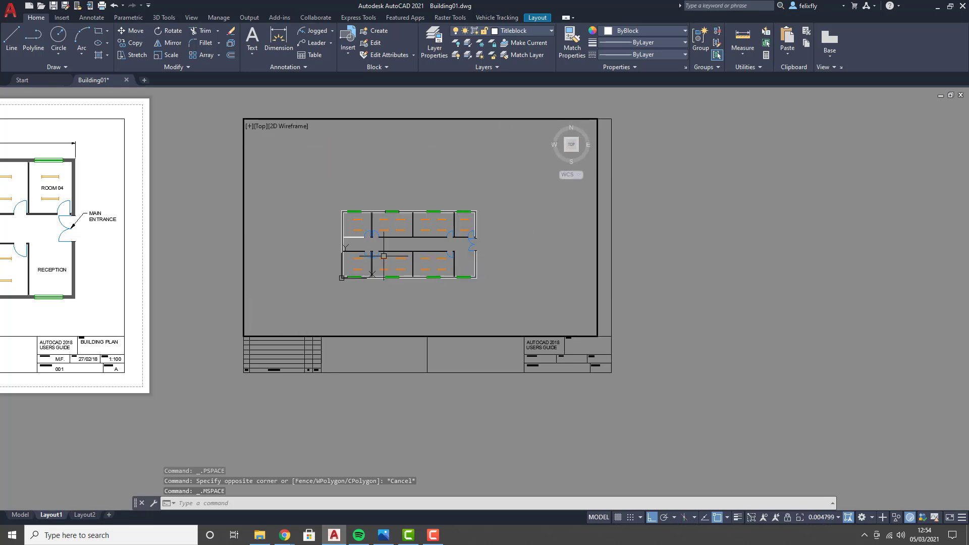
scroll(384, 257, up, 4)
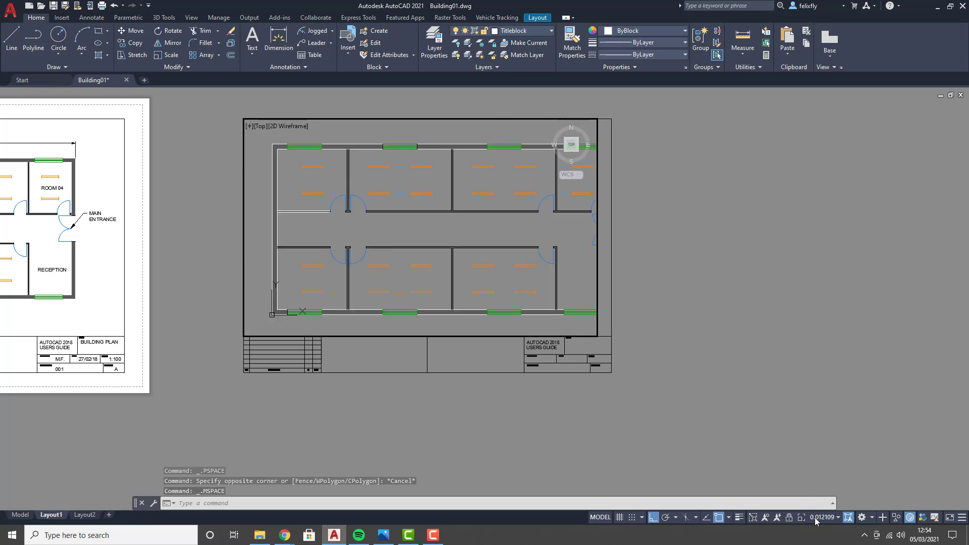
Set the active viewport's scale to 1:1 and find a wall junction of the building inside the frame
click(838, 518)
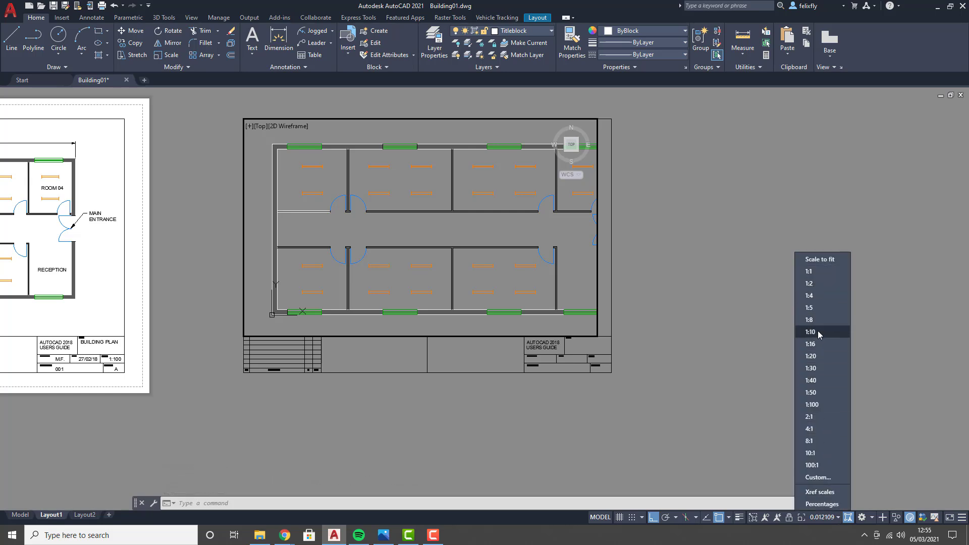
click(817, 273)
middle_drag(353, 270, 365, 160)
mouse_move(448, 246)
middle_down()
mouse_move(452, 223)
mouse_move(450, 239)
middle_up()
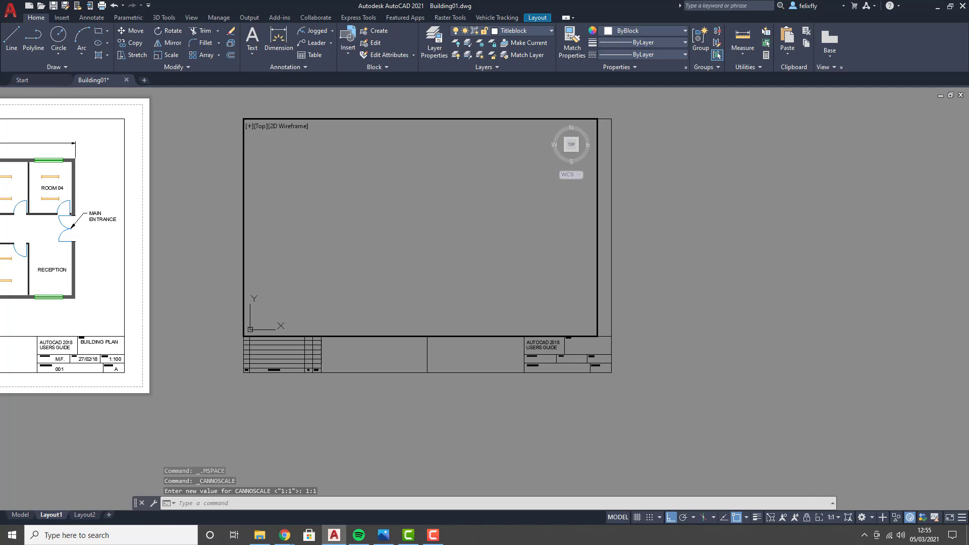
scroll(431, 196, down, 10)
scroll(410, 233, up, 8)
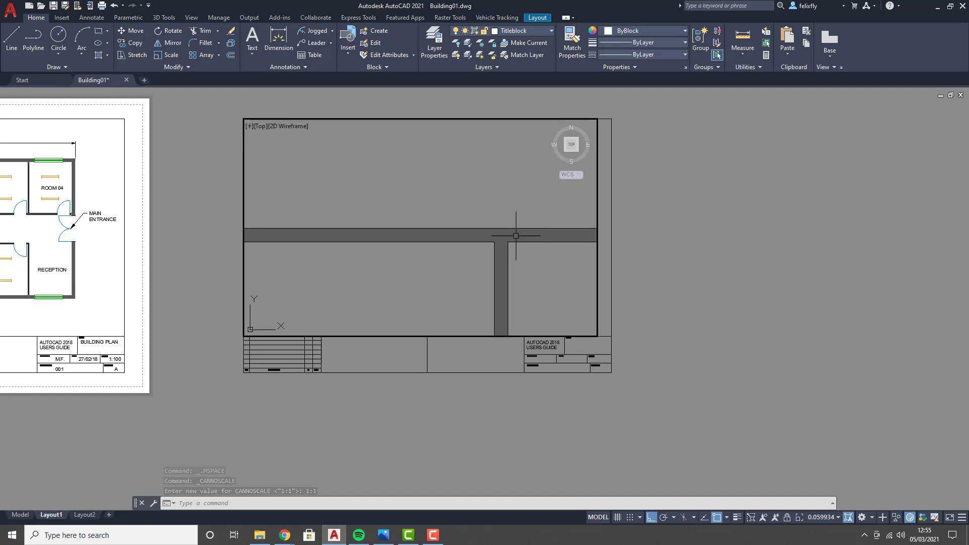
Reapply the 1:1 scale to the viewport with the wall junction in the frame and shift the junction slightly upward
click(837, 517)
click(818, 274)
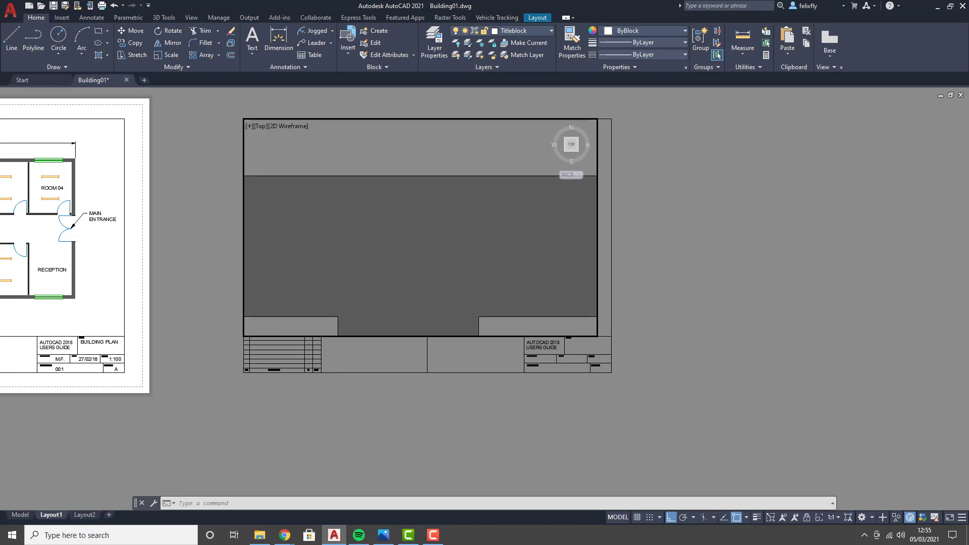
middle_drag(382, 255, 375, 223)
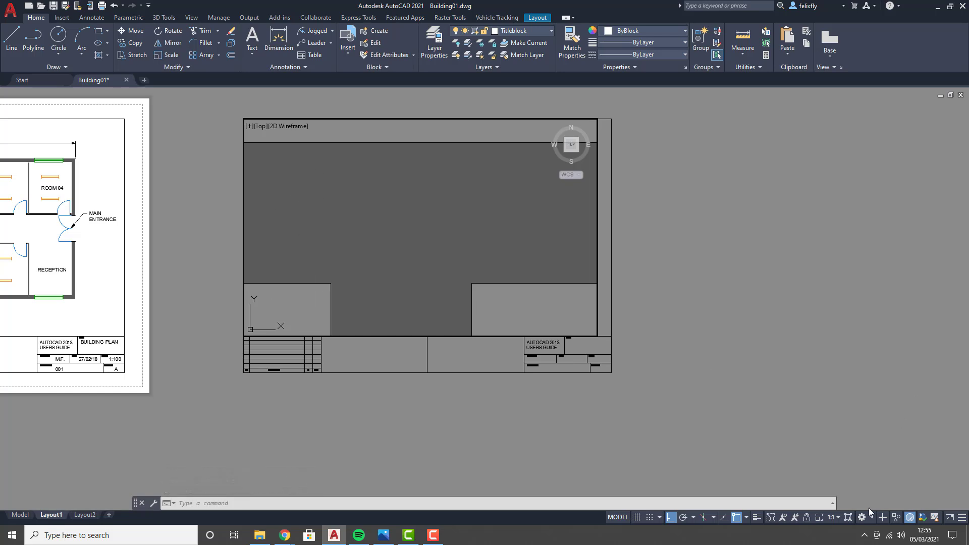
Change the viewport scale to 1:10 and shift the model to show a light fitting beside a wall
click(836, 518)
click(839, 337)
mouse_move(433, 295)
middle_down()
mouse_move(555, 131)
mouse_move(593, 140)
middle_up()
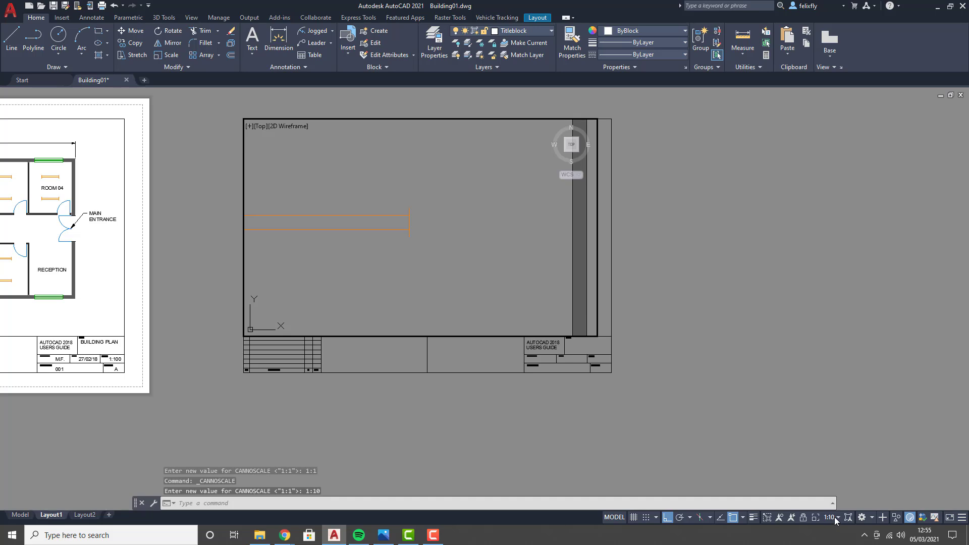
Set the viewport scale to 1:100, centre the whole building in the frame, and return to paper space
click(834, 517)
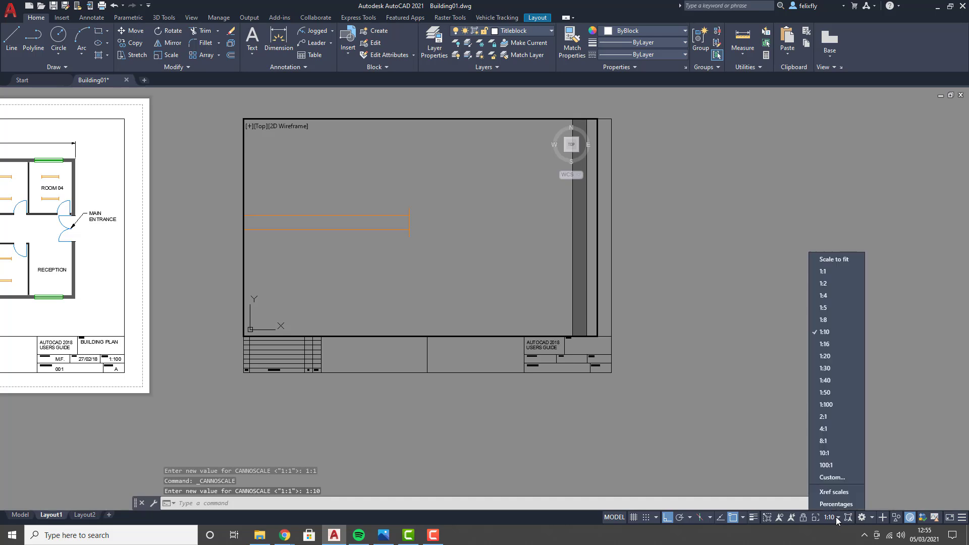
click(849, 405)
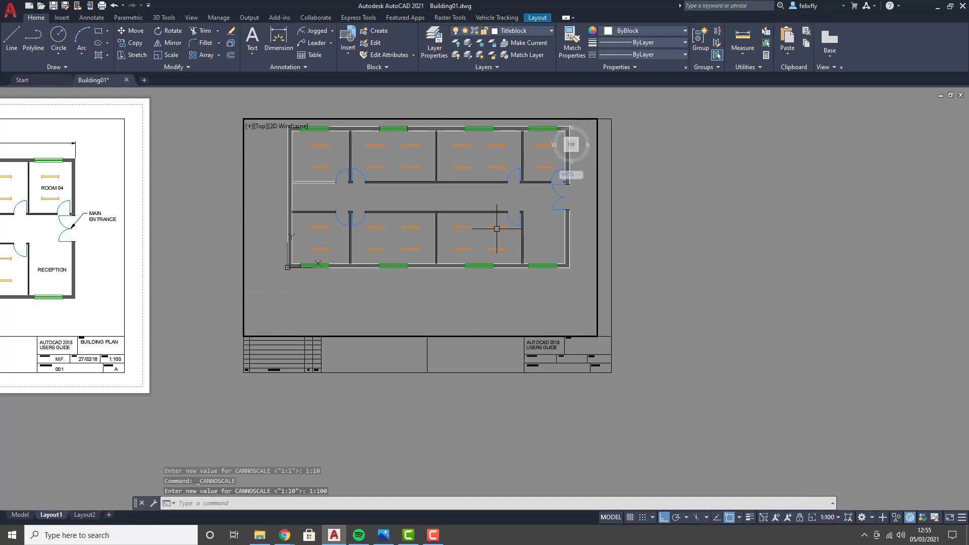
middle_drag(497, 229, 450, 247)
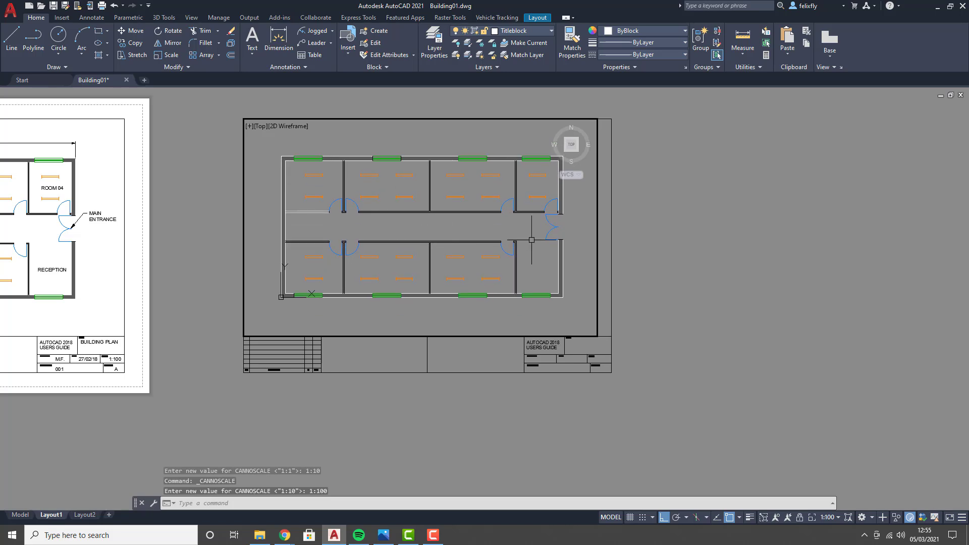
double_click(646, 237)
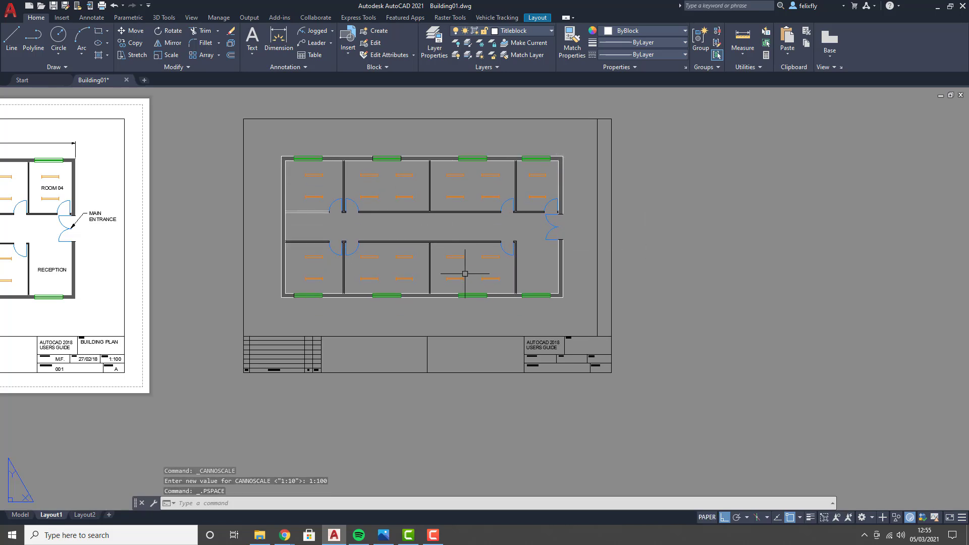